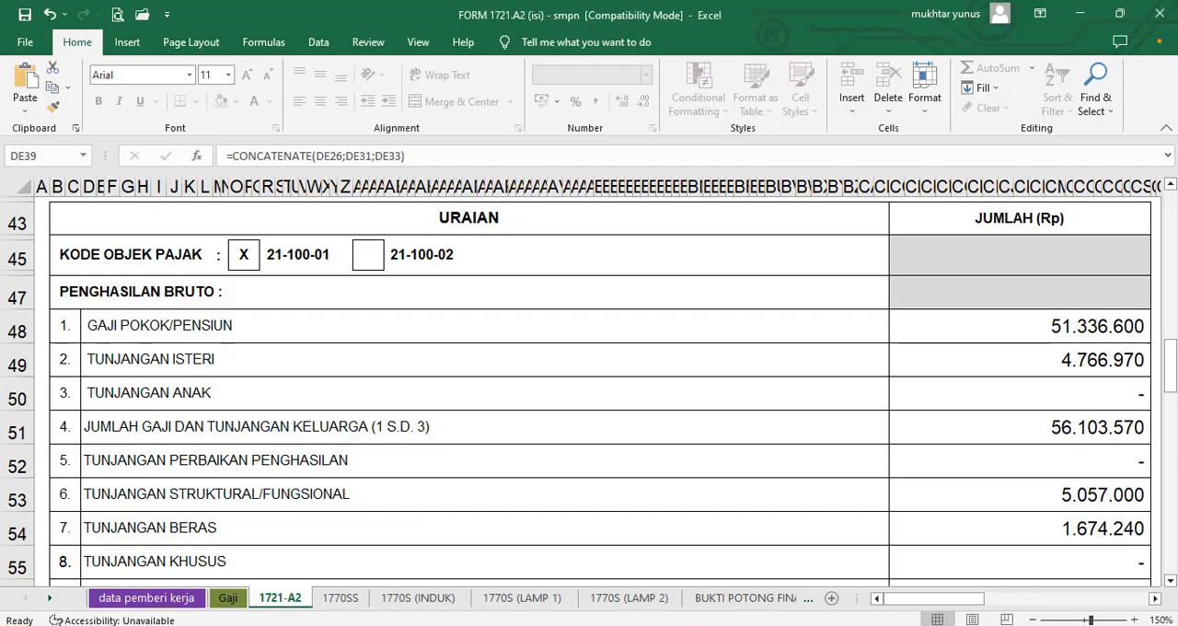
Step: Switch from Excel to the DJP Online login page in Chrome, fill in the NPWP, password and security code, and log in
{"action": "left_click_drag", "start_coordinate": [1170, 367], "coordinate": [1173, 218]}
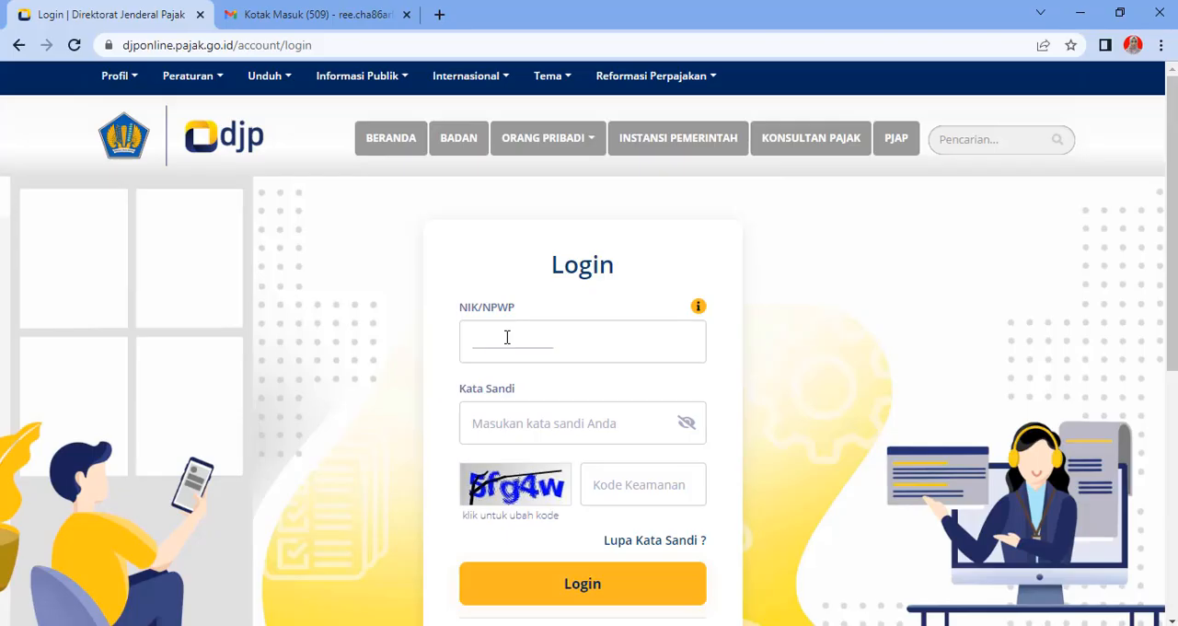
{"action": "left_click", "coordinate": [509, 338]}
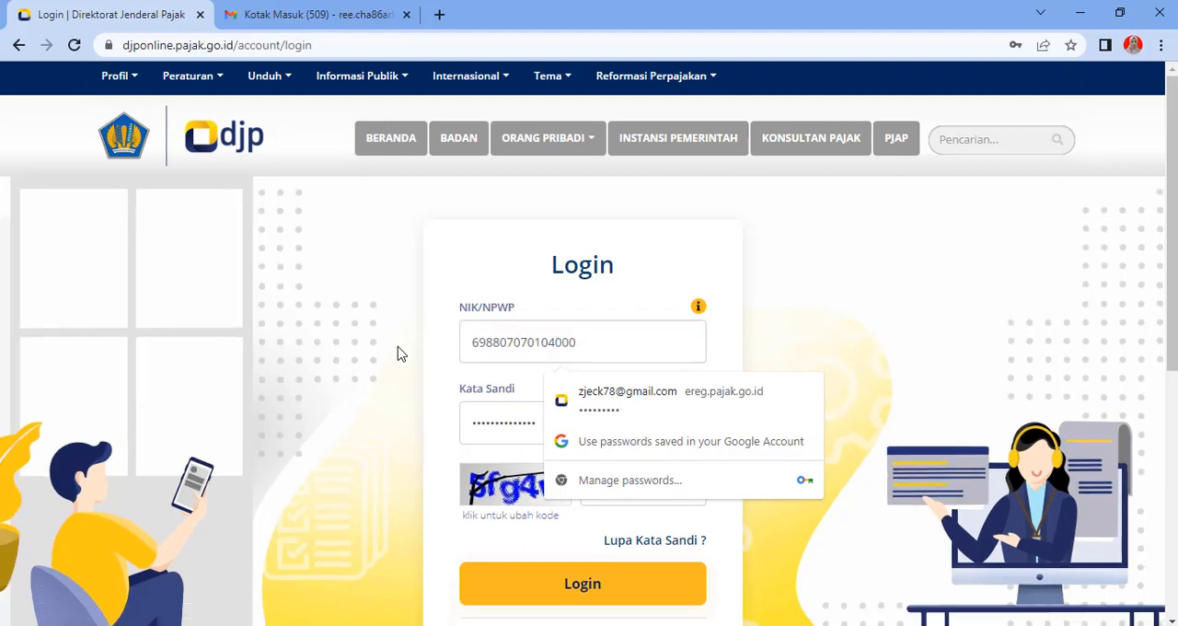
{"action": "left_click", "coordinate": [475, 423]}
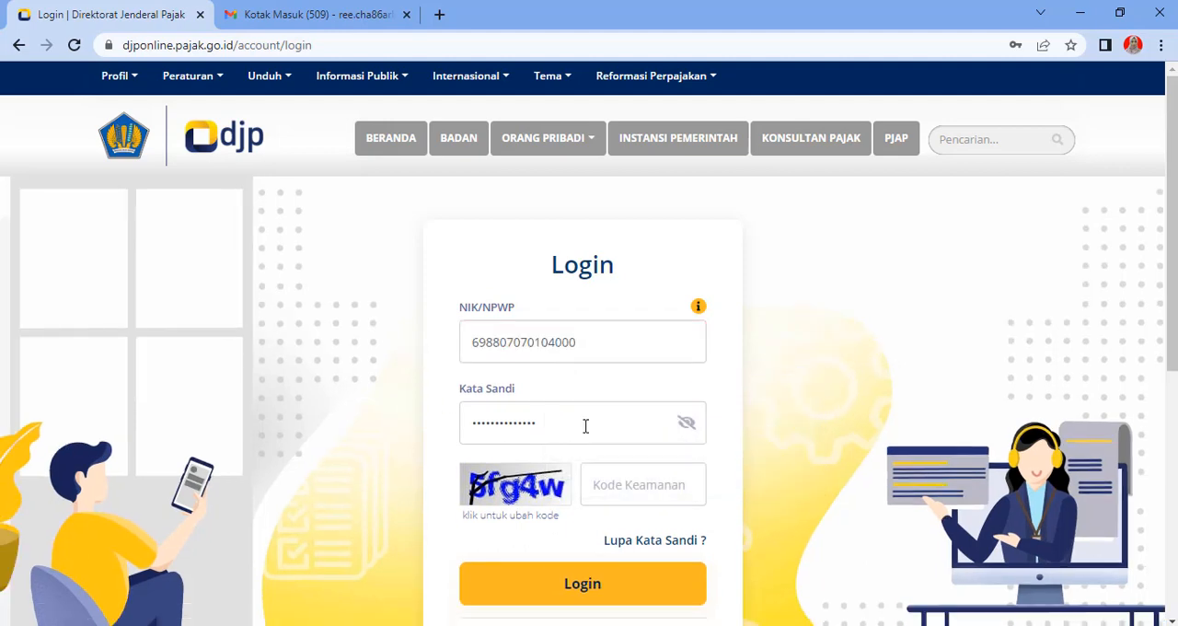
{"action": "key", "text": "Tab"}
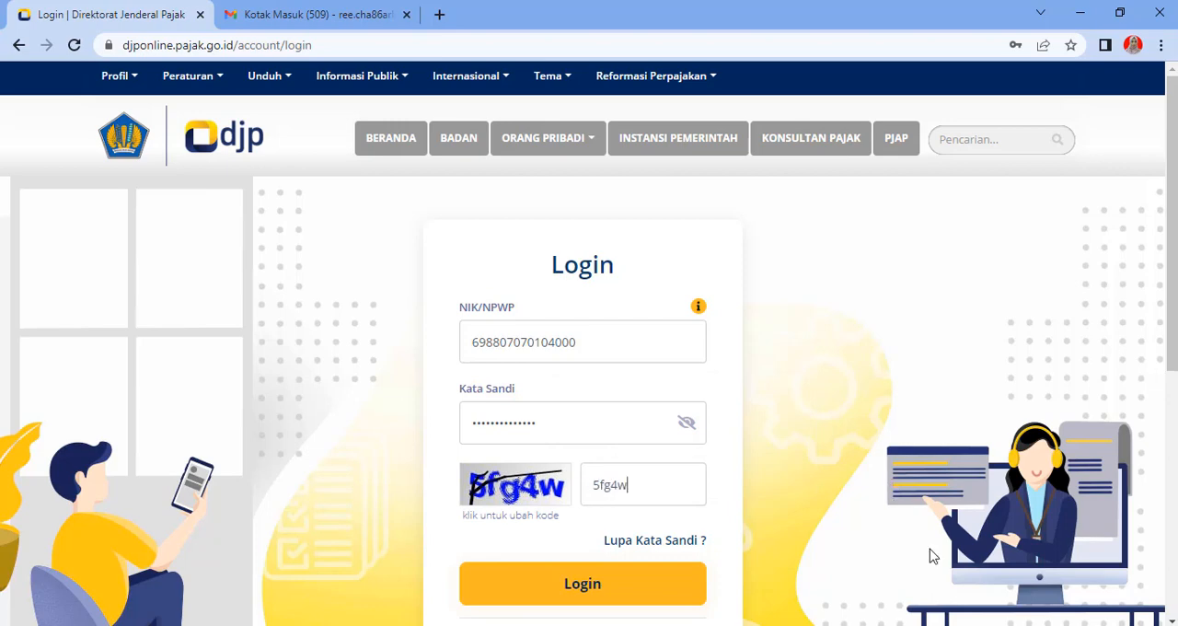
{"action": "left_click", "coordinate": [623, 594]}
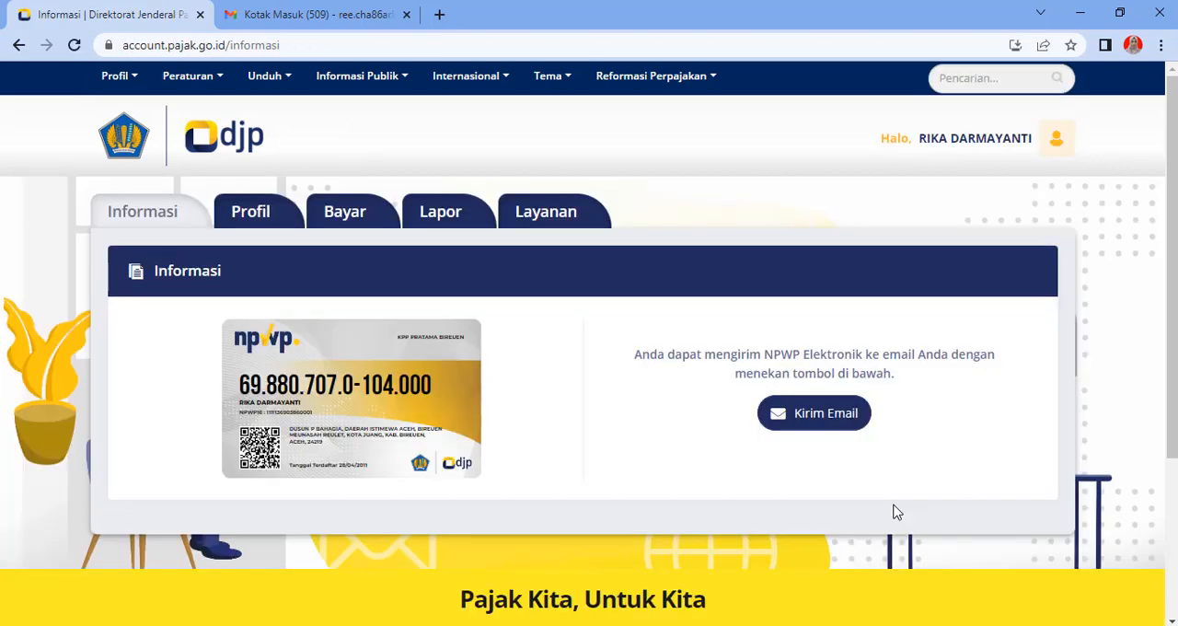
Step: Open the e-Filing service from the tax reporting section and start creating a new SPT
{"action": "left_click", "coordinate": [449, 219]}
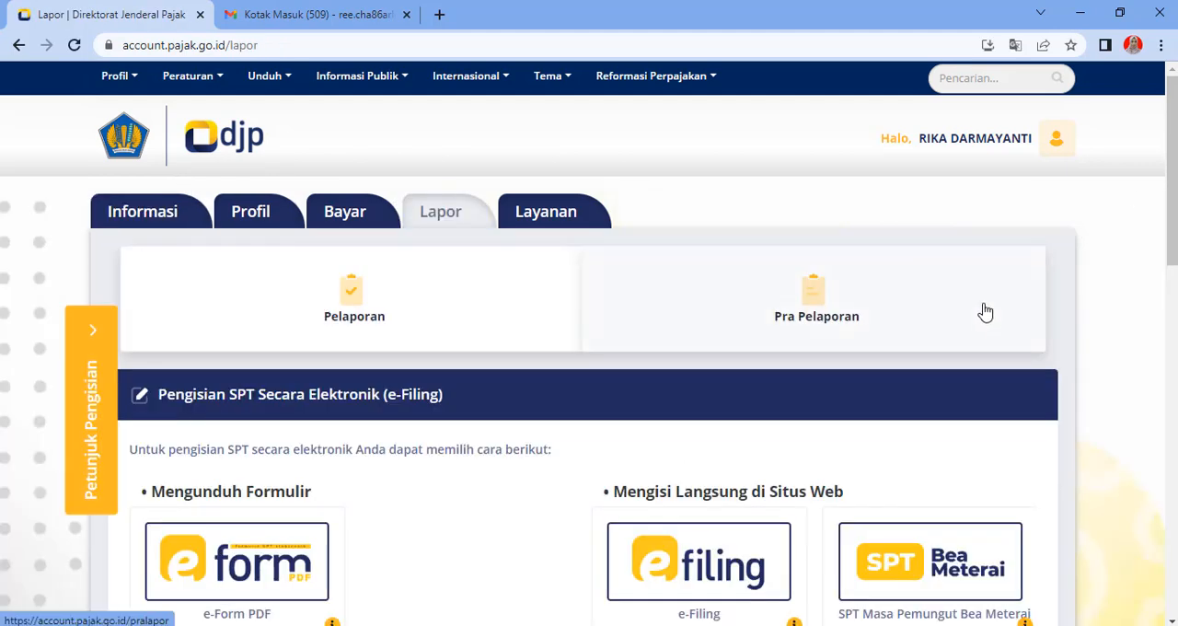
{"action": "left_click", "coordinate": [686, 565]}
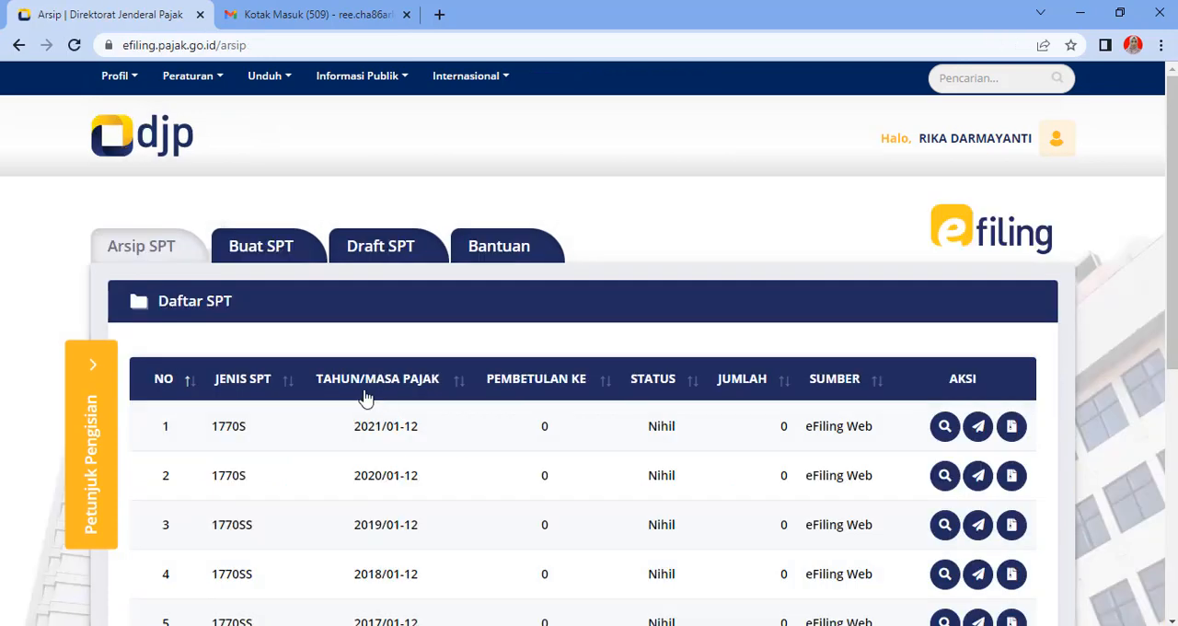
{"action": "left_click", "coordinate": [269, 250]}
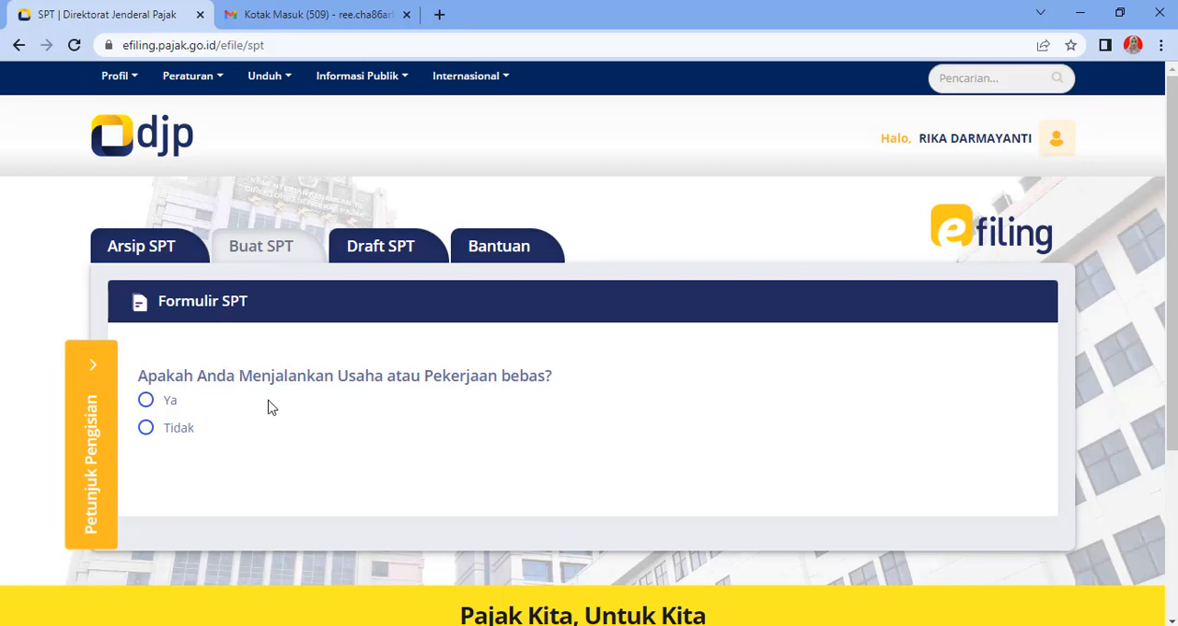
Step: Answer Tidak to the business, MT/PH and income-below-60-million questions, choose Dengan bentuk formulir, and open the SPT 1770 S form
{"action": "left_click", "coordinate": [145, 427]}
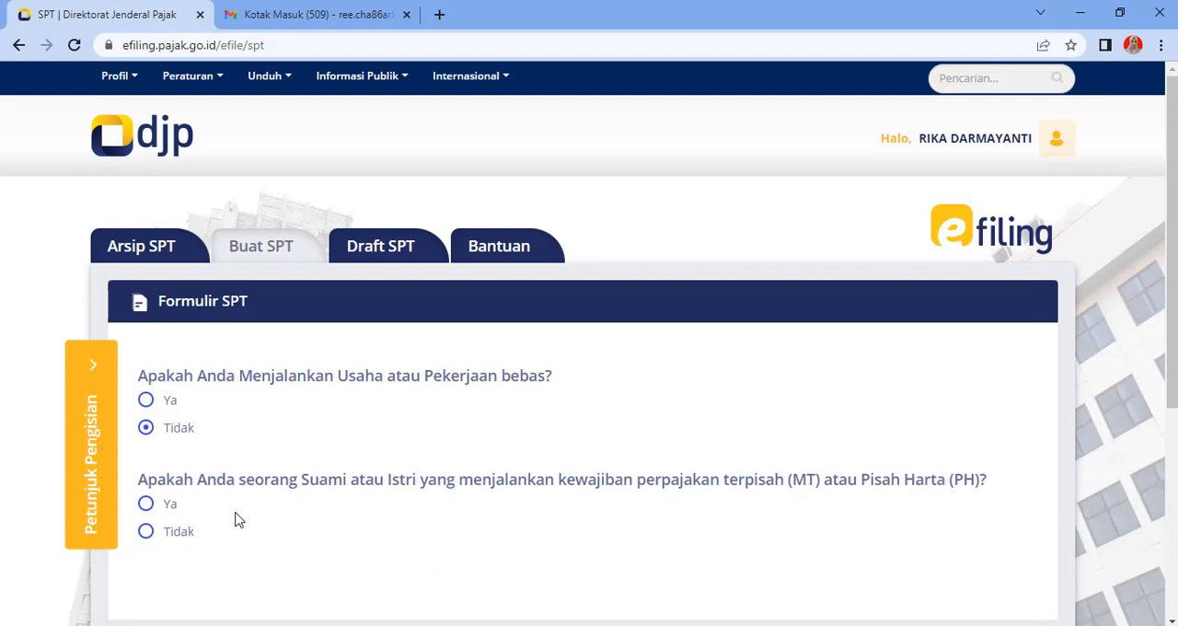
{"action": "left_click", "coordinate": [146, 531]}
{"action": "scroll", "coordinate": [220, 547], "scroll_direction": "down", "scroll_amount": 1}
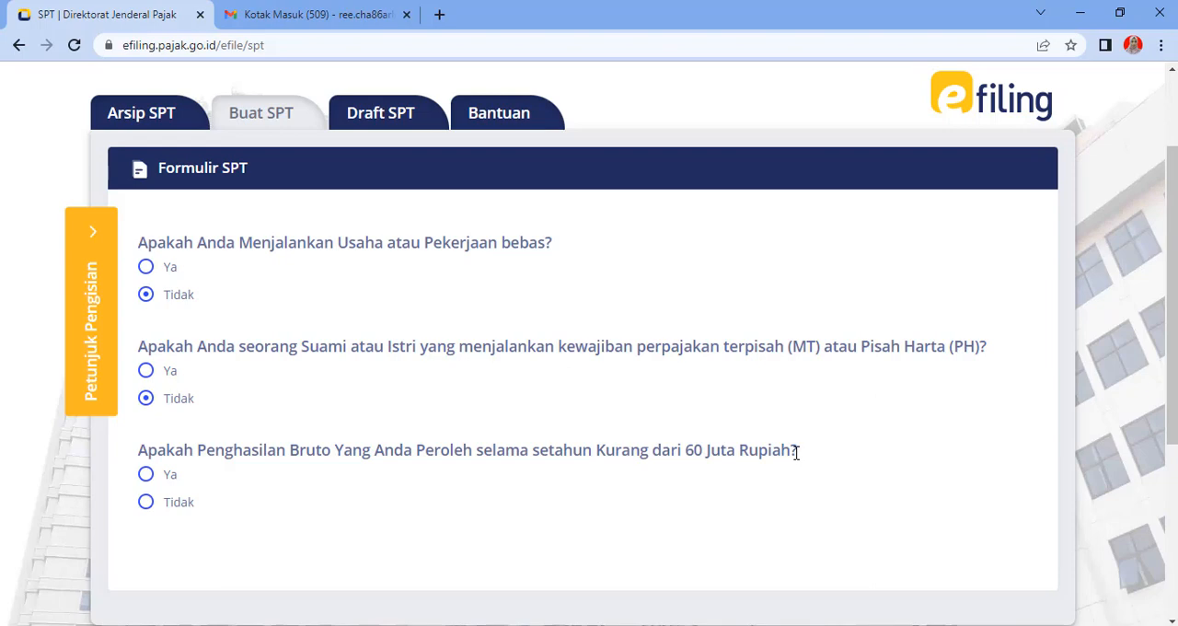
{"action": "left_click", "coordinate": [146, 502]}
{"action": "scroll", "coordinate": [117, 443], "scroll_direction": "down", "scroll_amount": 2}
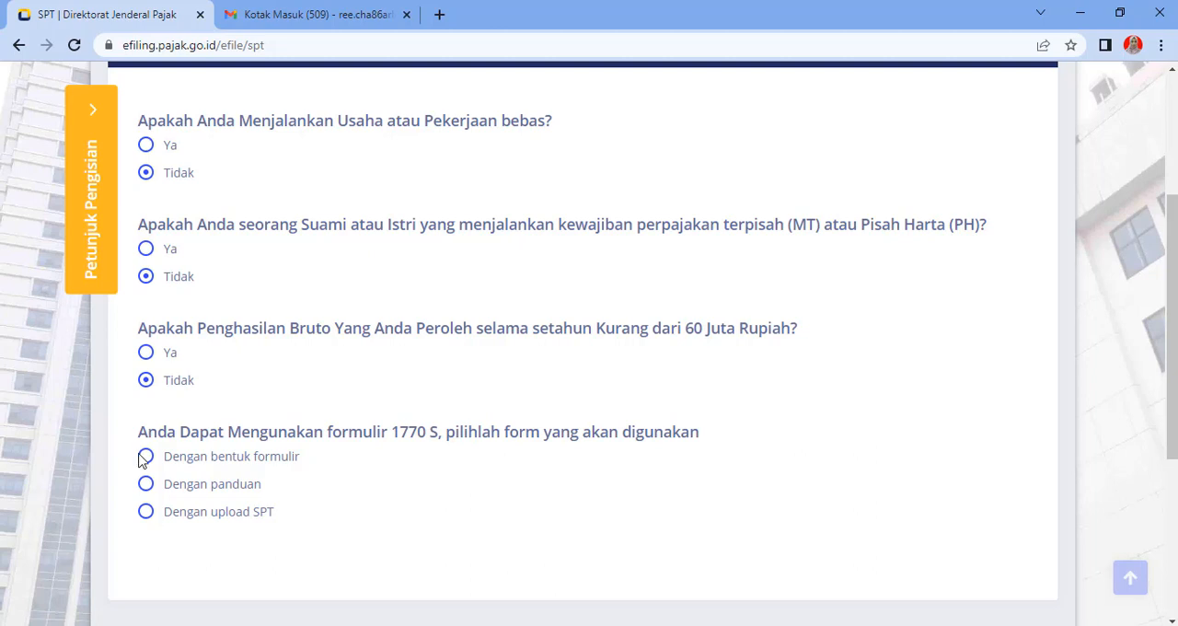
{"action": "left_click", "coordinate": [148, 458]}
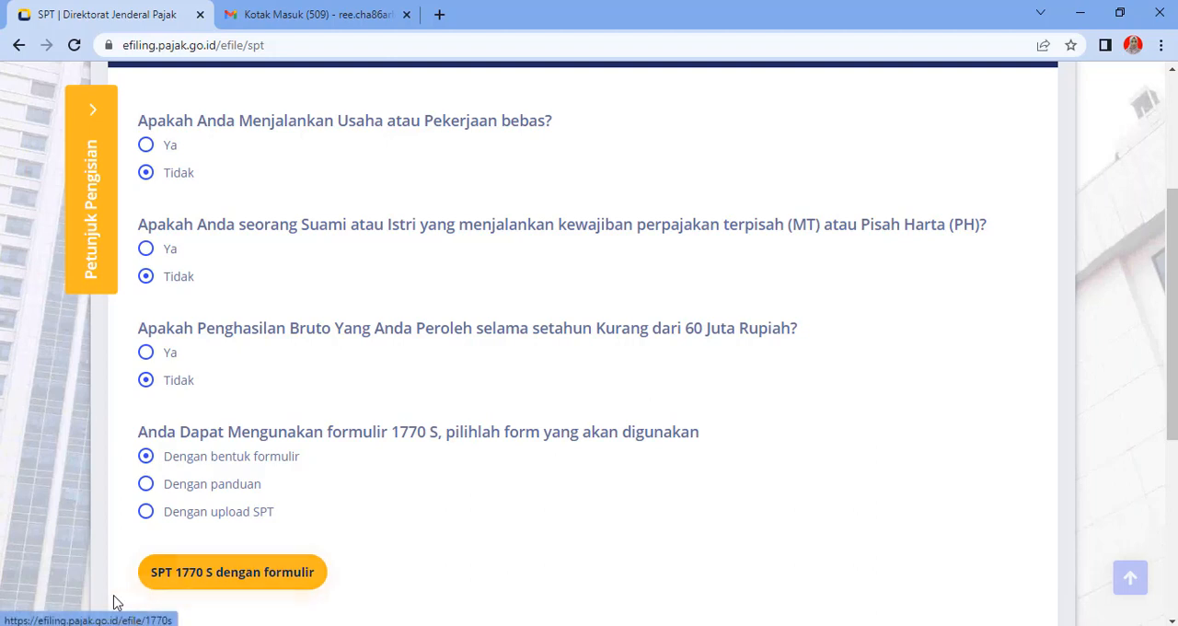
{"action": "left_click", "coordinate": [265, 580]}
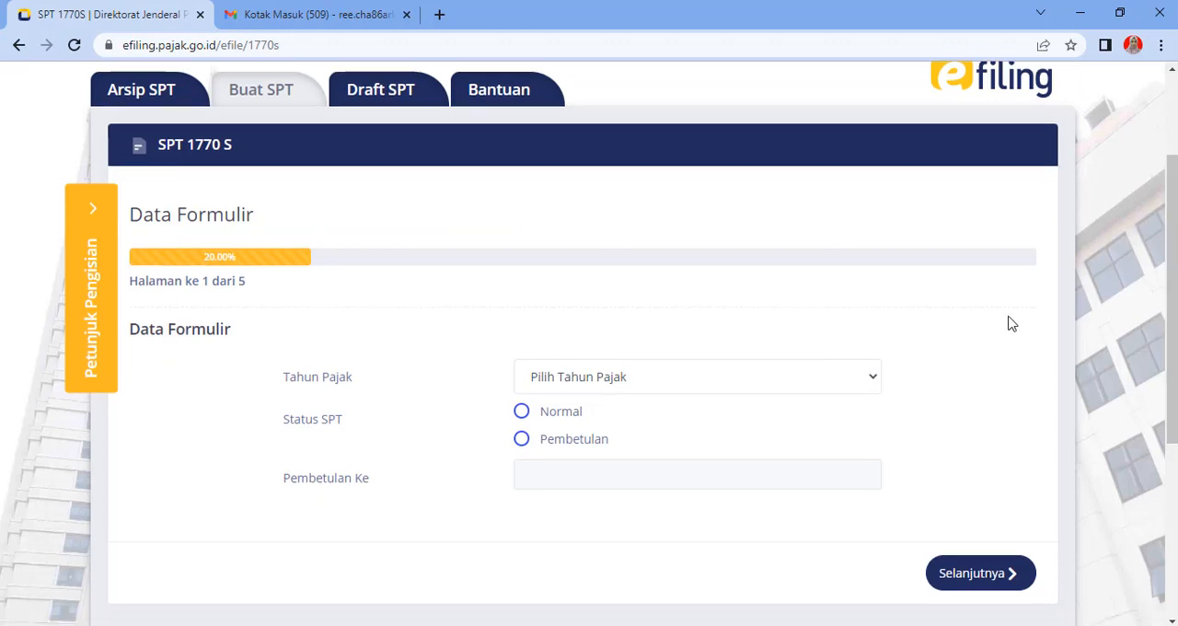
Step: Set Tahun Pajak to 2022 with Status SPT Normal and continue to Lampiran II
{"action": "left_click", "coordinate": [873, 387]}
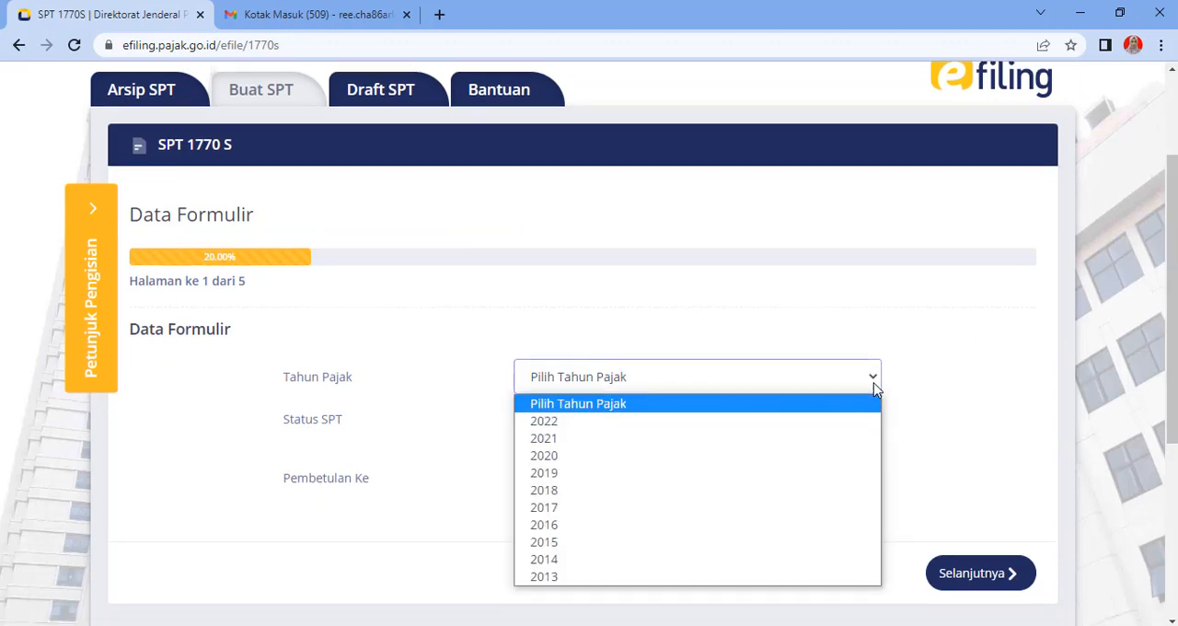
{"action": "left_click", "coordinate": [700, 421]}
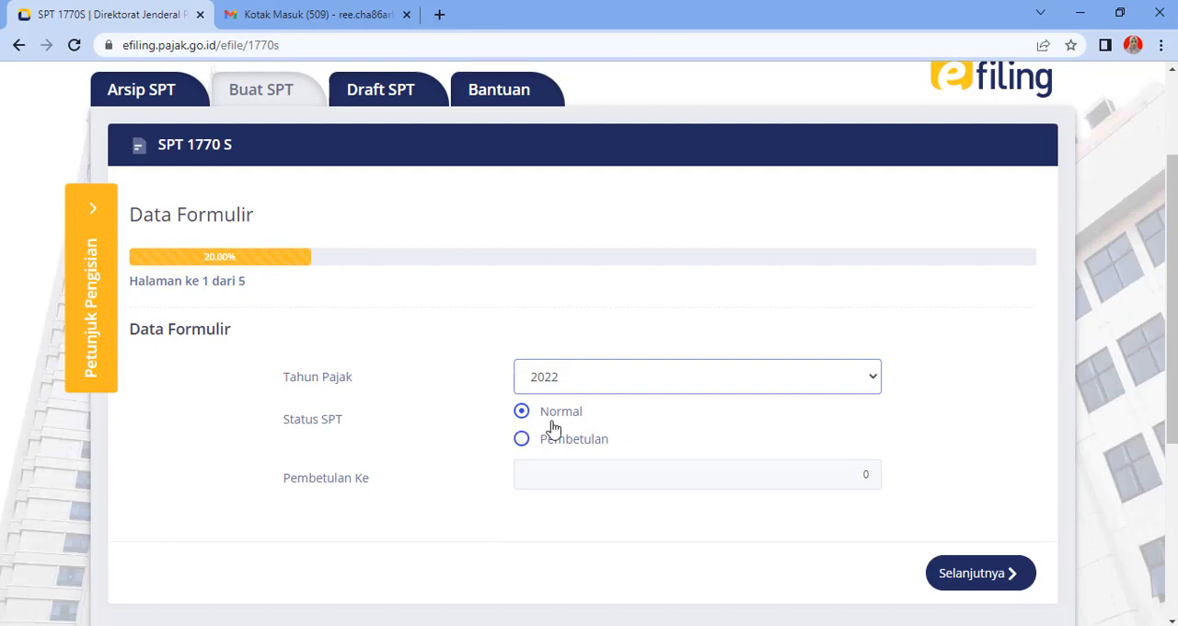
{"action": "left_click", "coordinate": [992, 578]}
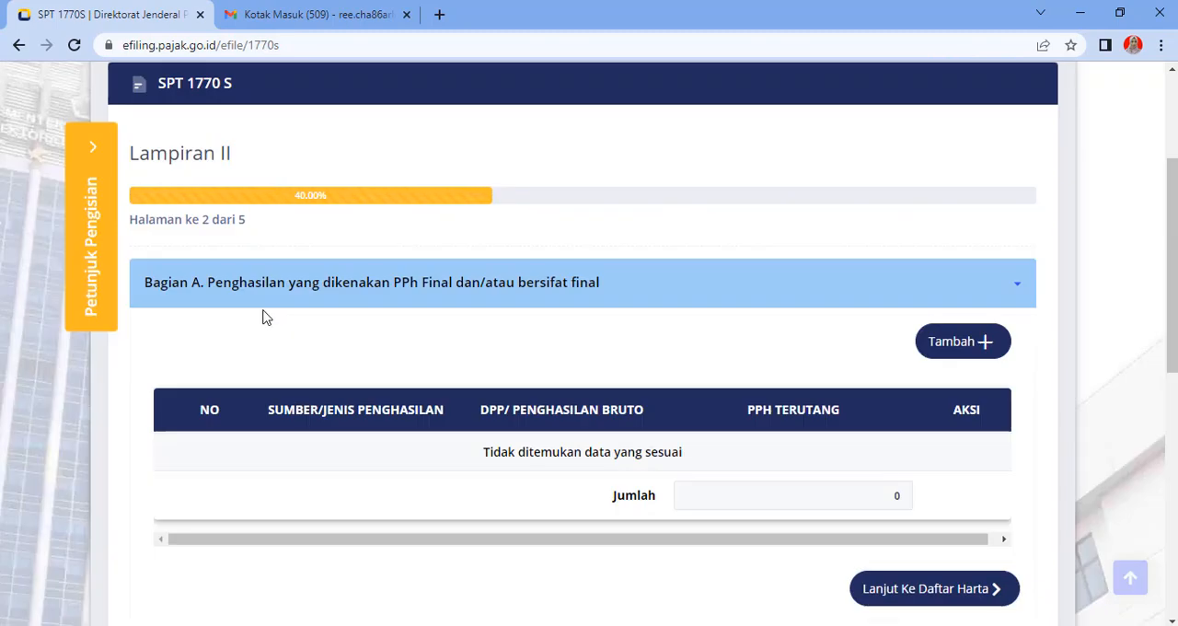
Step: Leave the final-income section of Lampiran II empty and load the assets from last year's SPT into Bagian B
{"action": "left_click", "coordinate": [919, 590]}
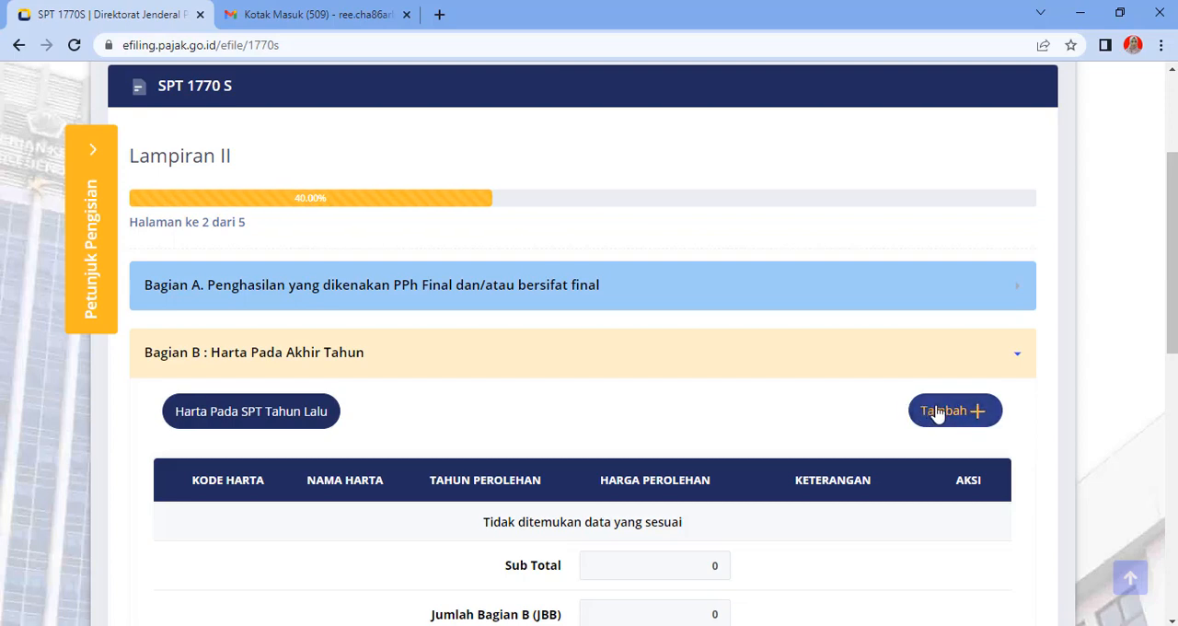
{"action": "scroll", "coordinate": [280, 421], "scroll_direction": "up", "scroll_amount": 1}
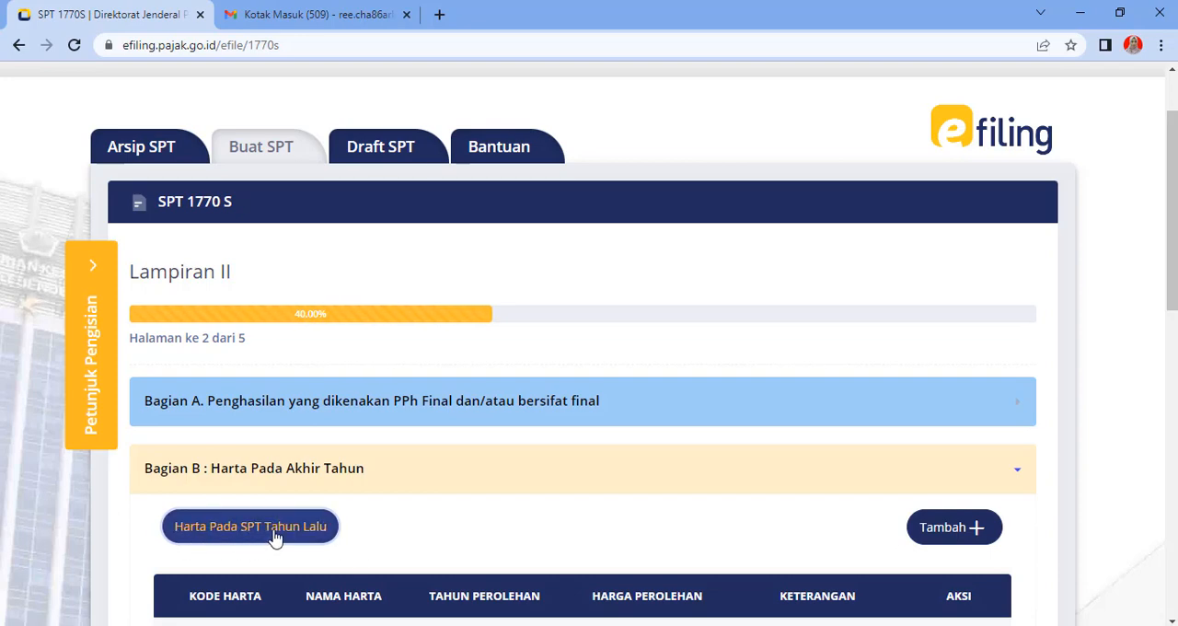
{"action": "left_click_drag", "start_coordinate": [1172, 265], "coordinate": [1175, 319]}
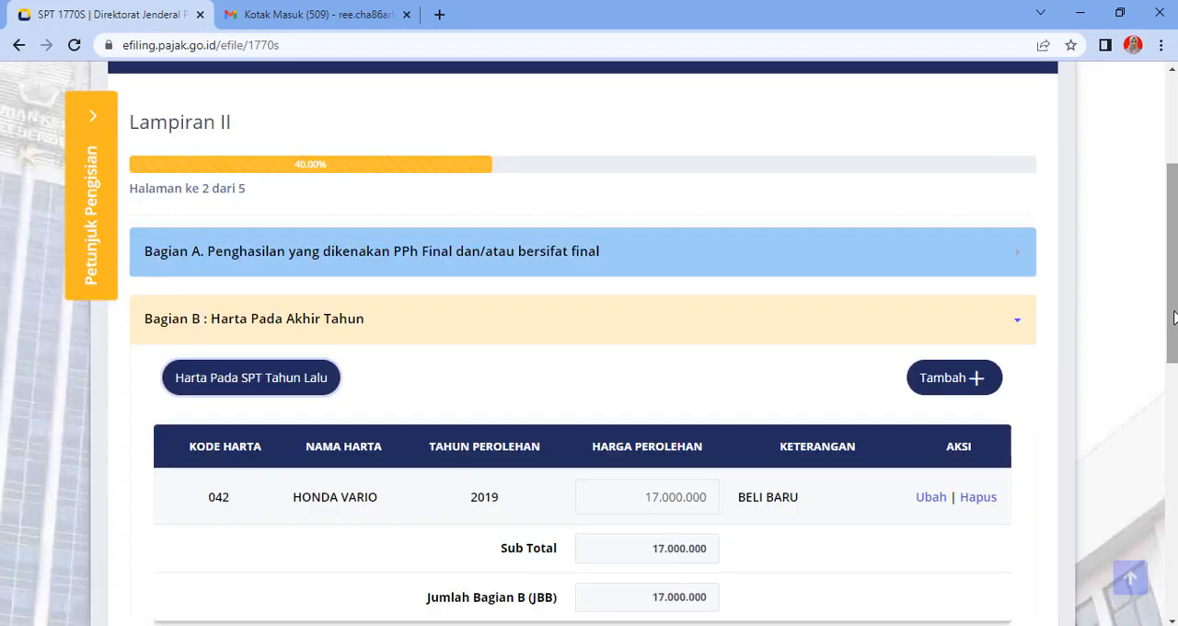
{"action": "scroll", "coordinate": [941, 598], "scroll_direction": "down", "scroll_amount": 2}
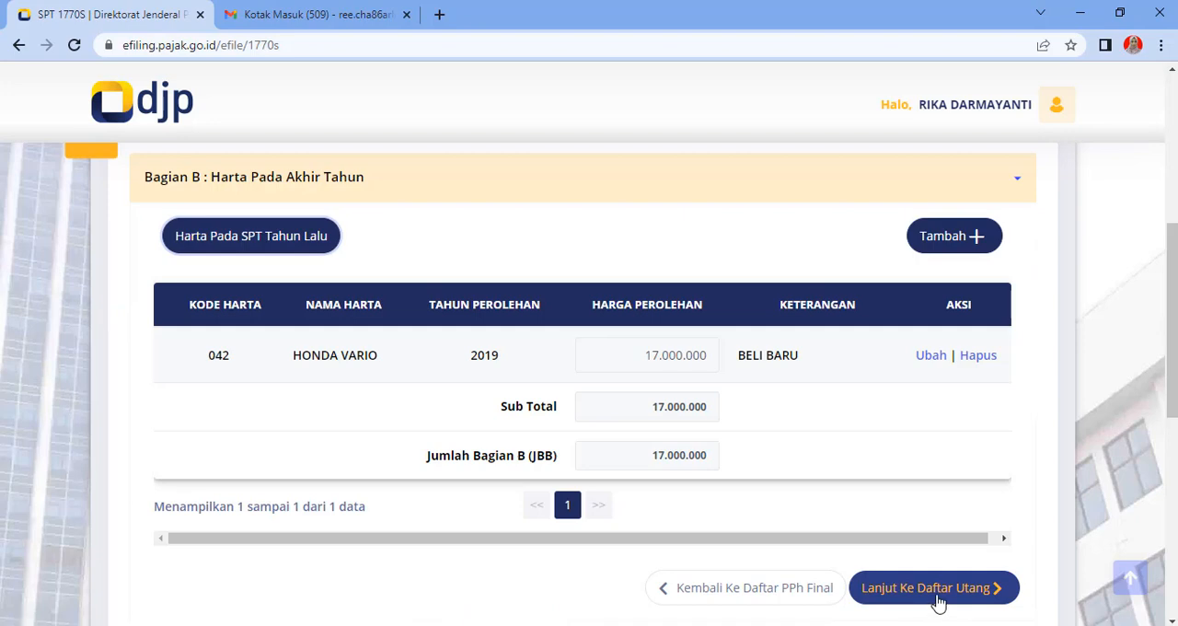
Step: Proceed to the Bagian C debt list, leave it empty, and advance to the Bagian D family members list
{"action": "left_click", "coordinate": [933, 587]}
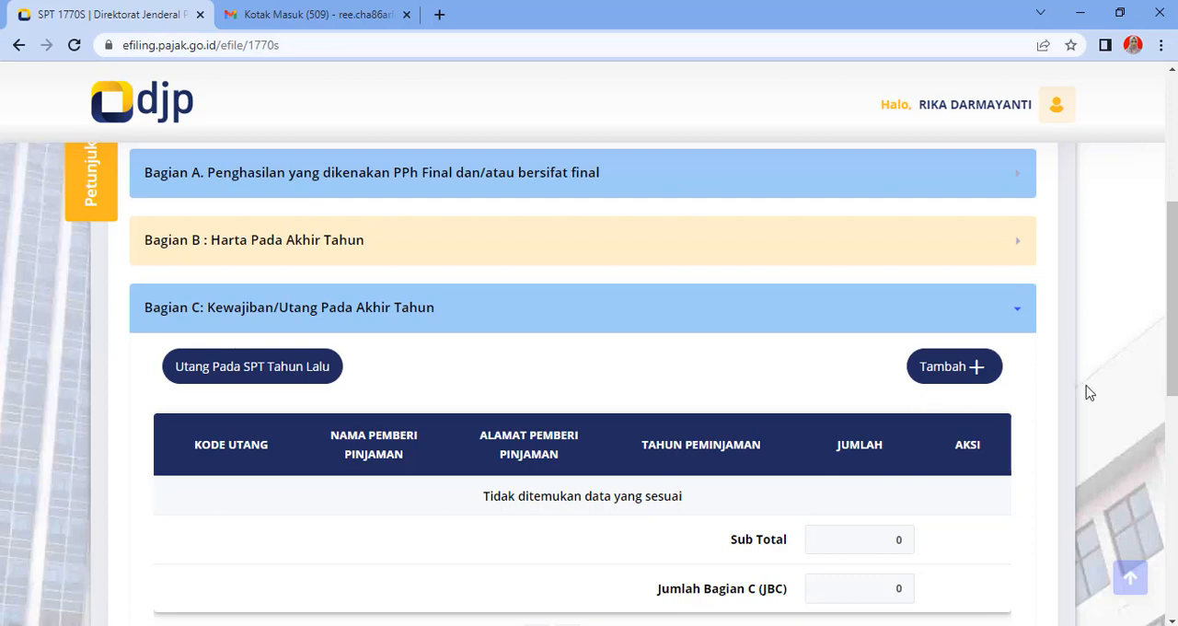
{"action": "left_click_drag", "start_coordinate": [1175, 317], "coordinate": [1174, 391]}
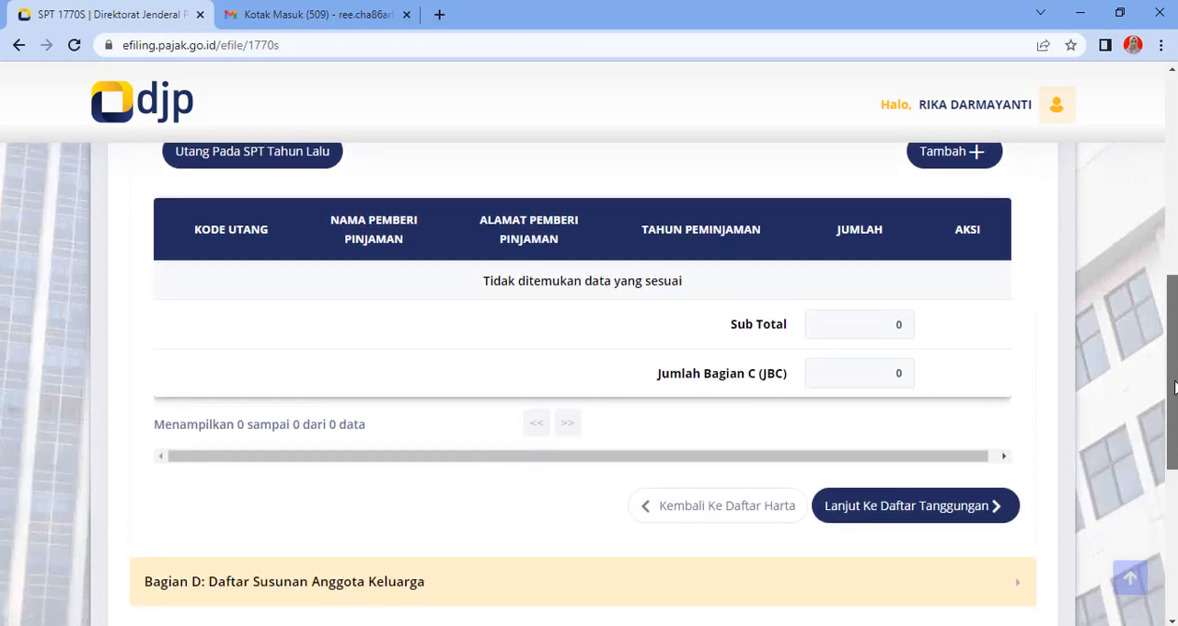
{"action": "left_click", "coordinate": [893, 513]}
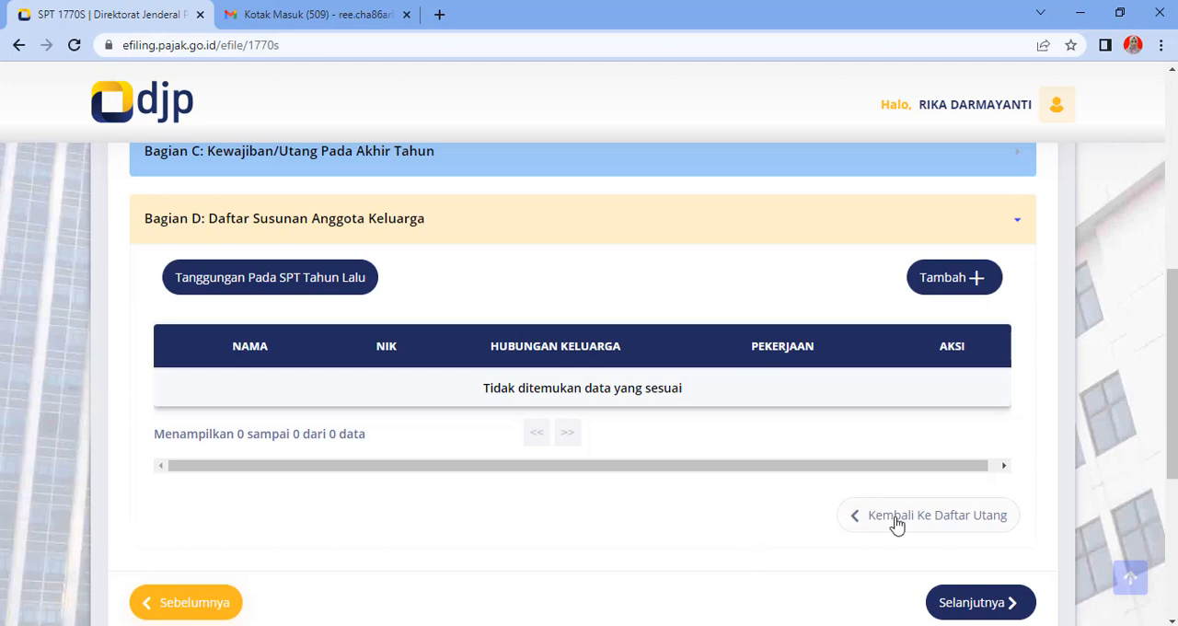
Step: Switch to Excel to check the dependants status for PTKP on the 1721-A2 sheet, and return to the browser form
{"action": "mouse_move", "coordinate": [532, 624]}
{"action": "left_click", "coordinate": [524, 564]}
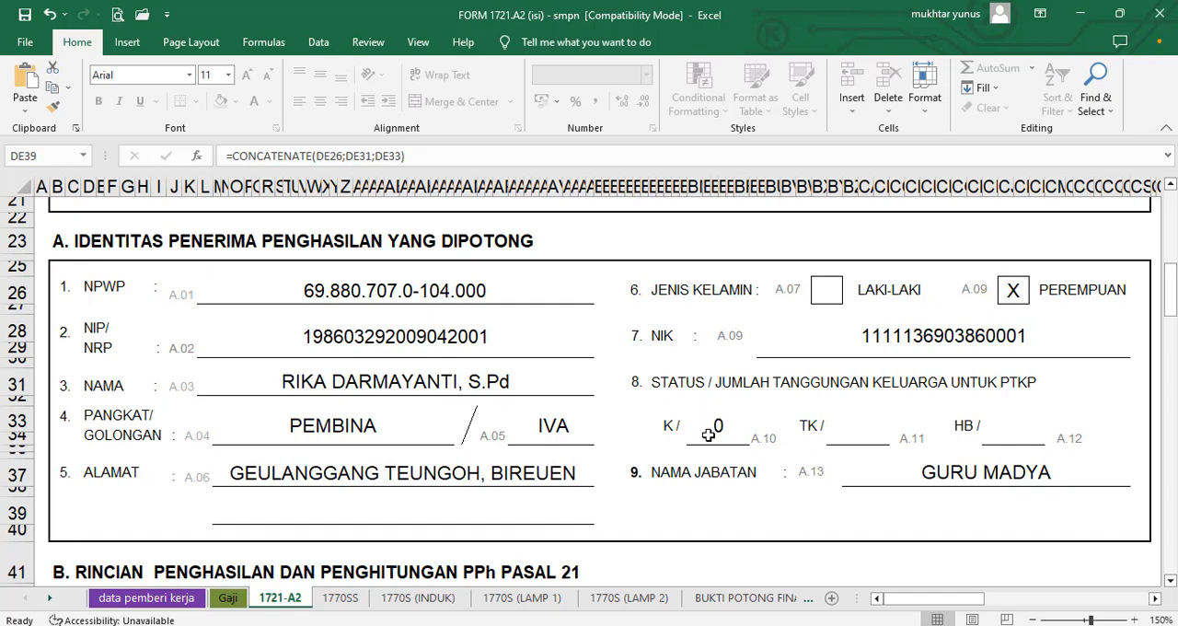
{"action": "key", "text": "alt+Tab"}
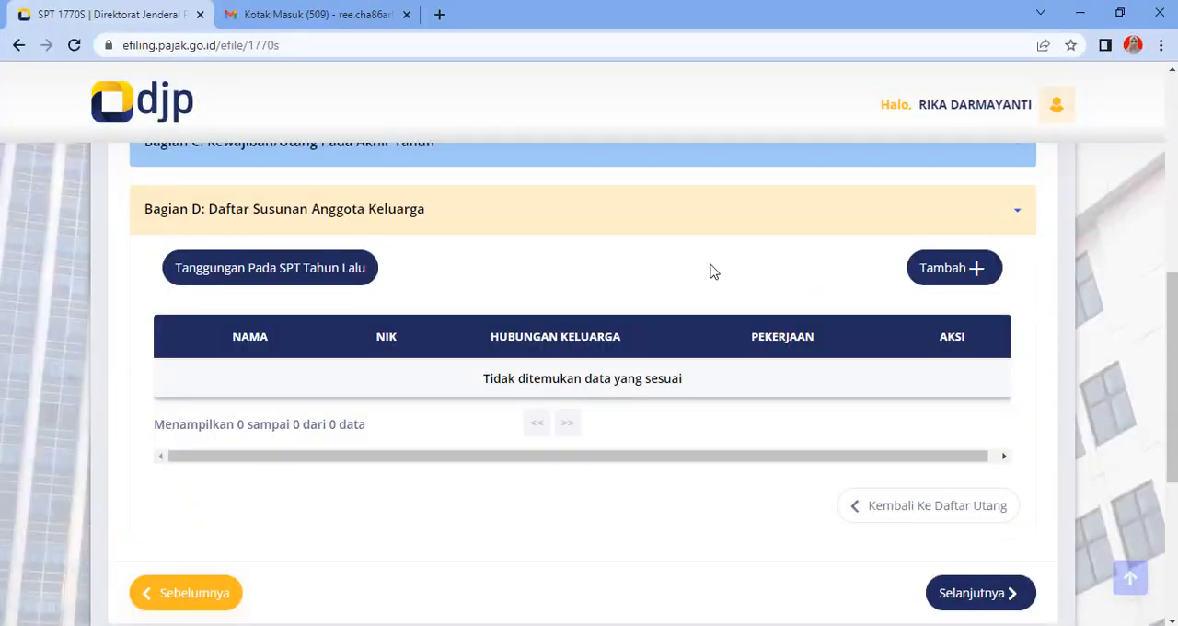
Step: Open and cancel a blank family member entry, and continue to Lampiran I with Bagian D left empty
{"action": "left_click", "coordinate": [963, 275]}
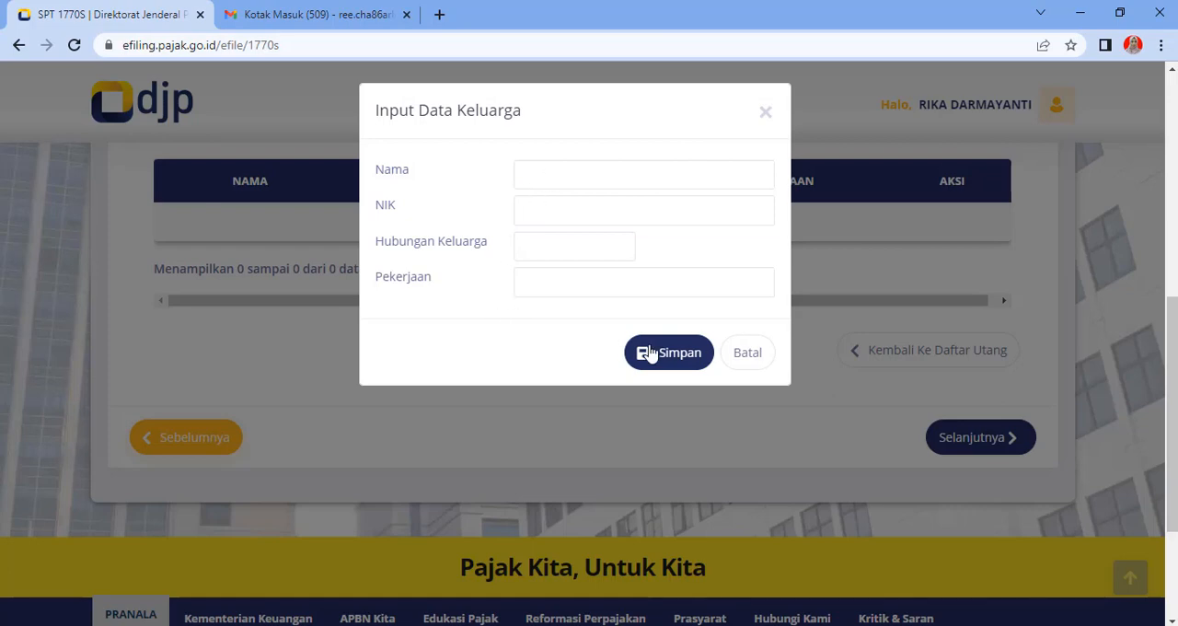
{"action": "left_click", "coordinate": [753, 353]}
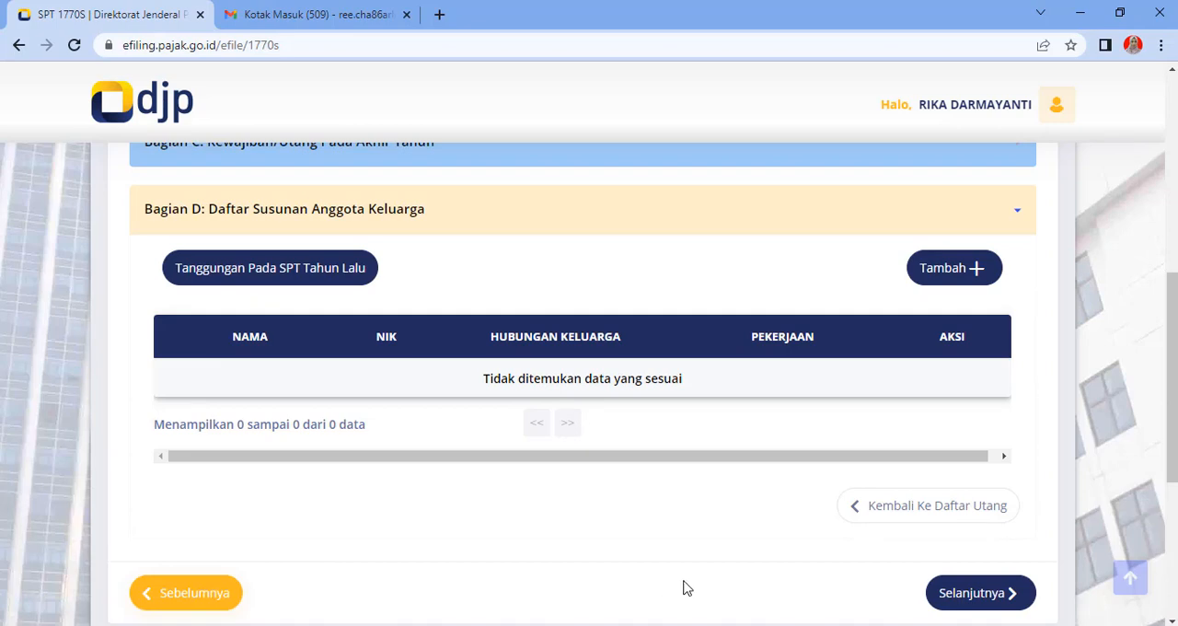
{"action": "left_click", "coordinate": [992, 596]}
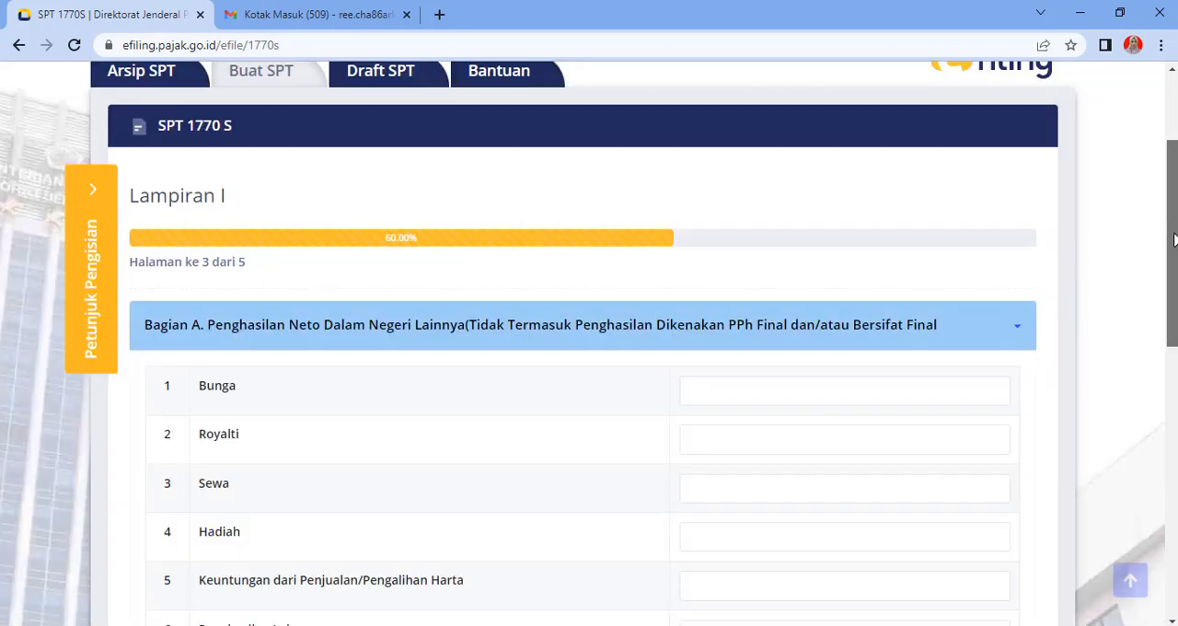
Step: Leave Bagian A and Bagian B of Lampiran I empty and advance to the Bagian C tax withholding list
{"action": "left_click_drag", "start_coordinate": [1176, 241], "coordinate": [1177, 257]}
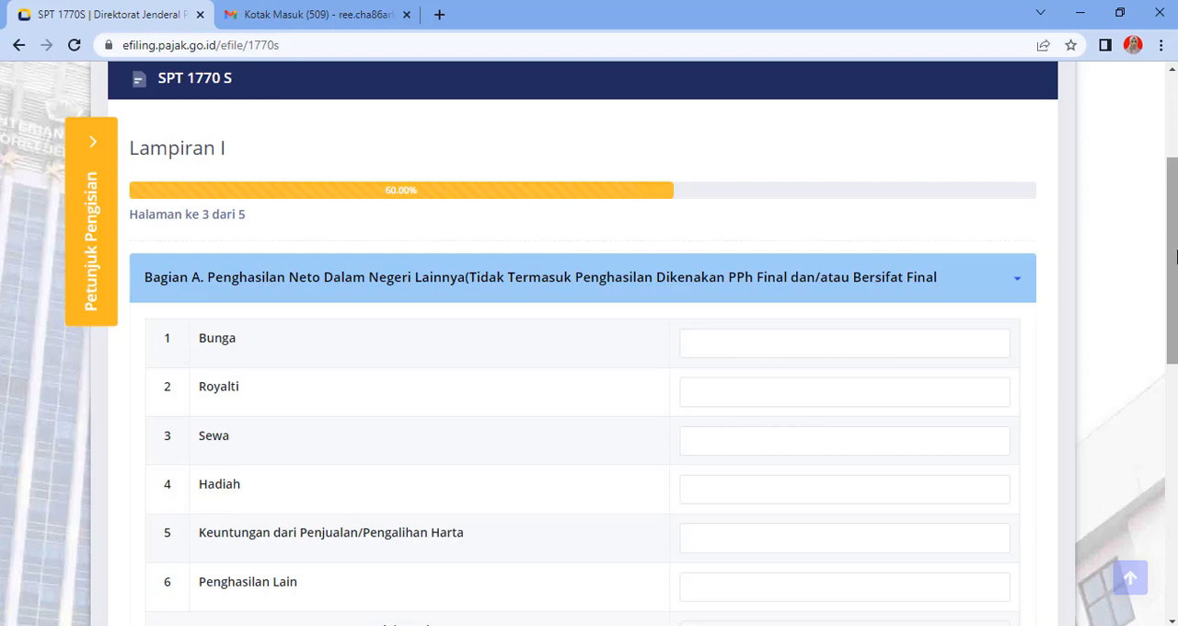
{"action": "left_click_drag", "start_coordinate": [1173, 255], "coordinate": [1174, 324]}
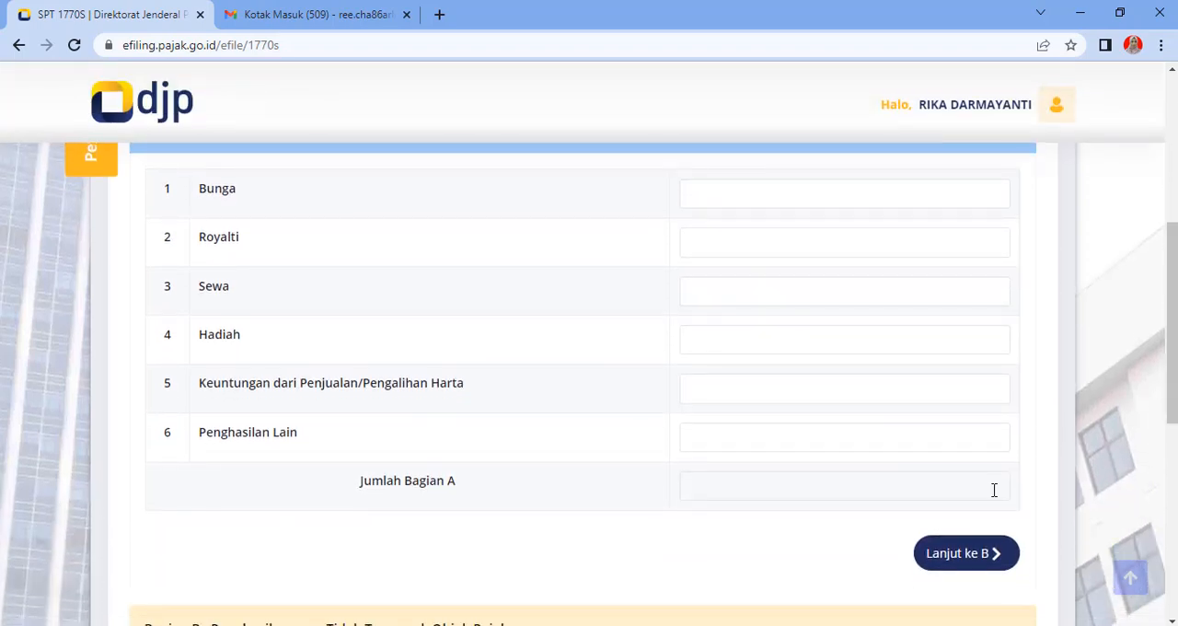
{"action": "left_click", "coordinate": [963, 558]}
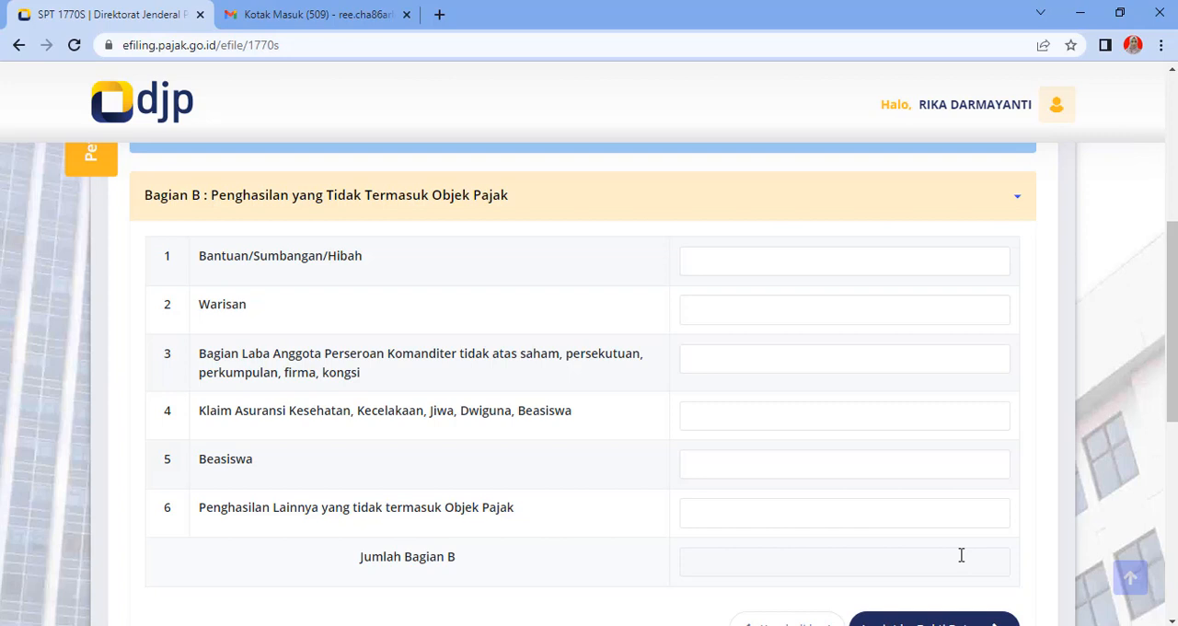
{"action": "left_click_drag", "start_coordinate": [1172, 395], "coordinate": [1172, 413]}
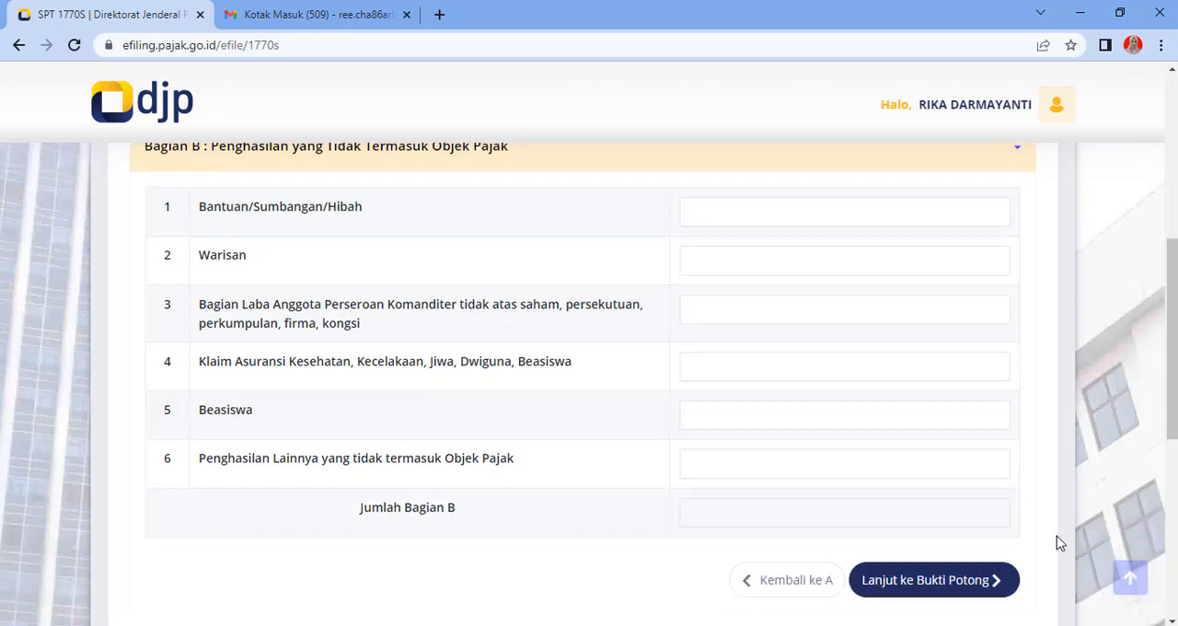
{"action": "left_click", "coordinate": [949, 581]}
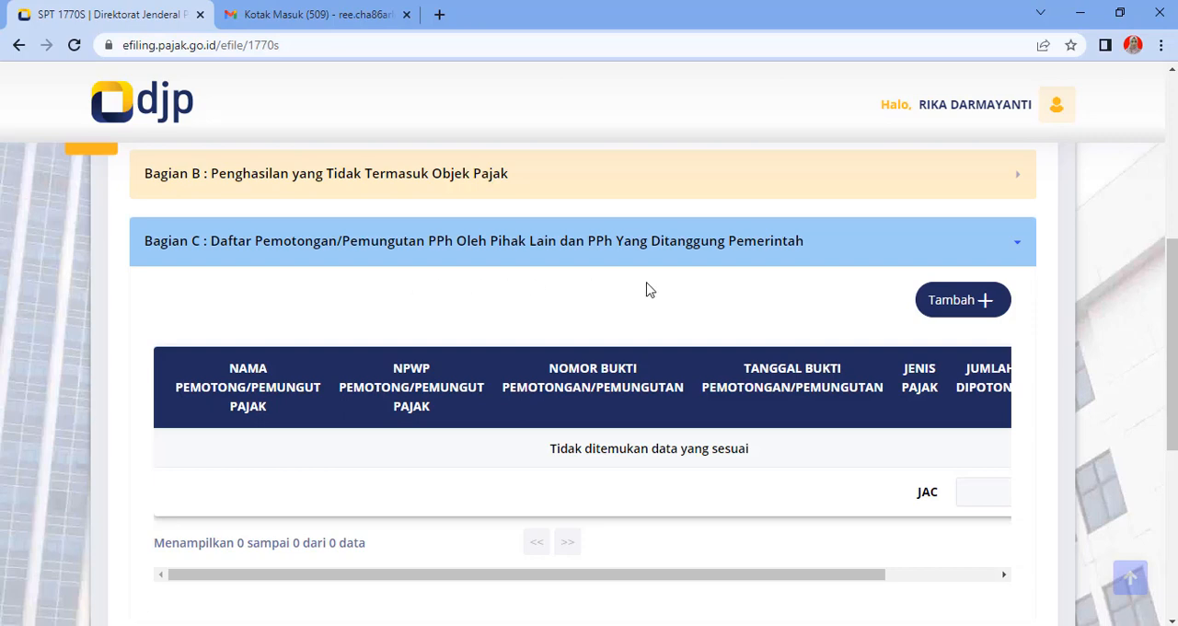
Step: Add a withholding slip in Bagian C with Jenis Pajak Pasal 21 and paste the withholder's NPWP
{"action": "left_click", "coordinate": [931, 300]}
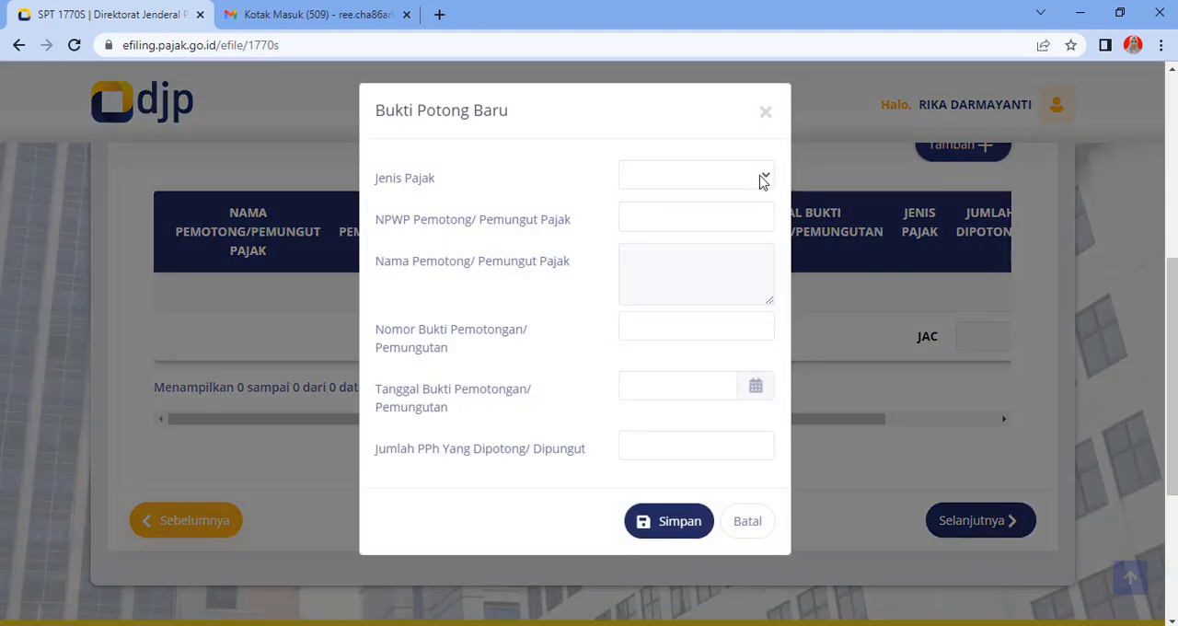
{"action": "left_click", "coordinate": [757, 179]}
{"action": "left_click", "coordinate": [696, 196]}
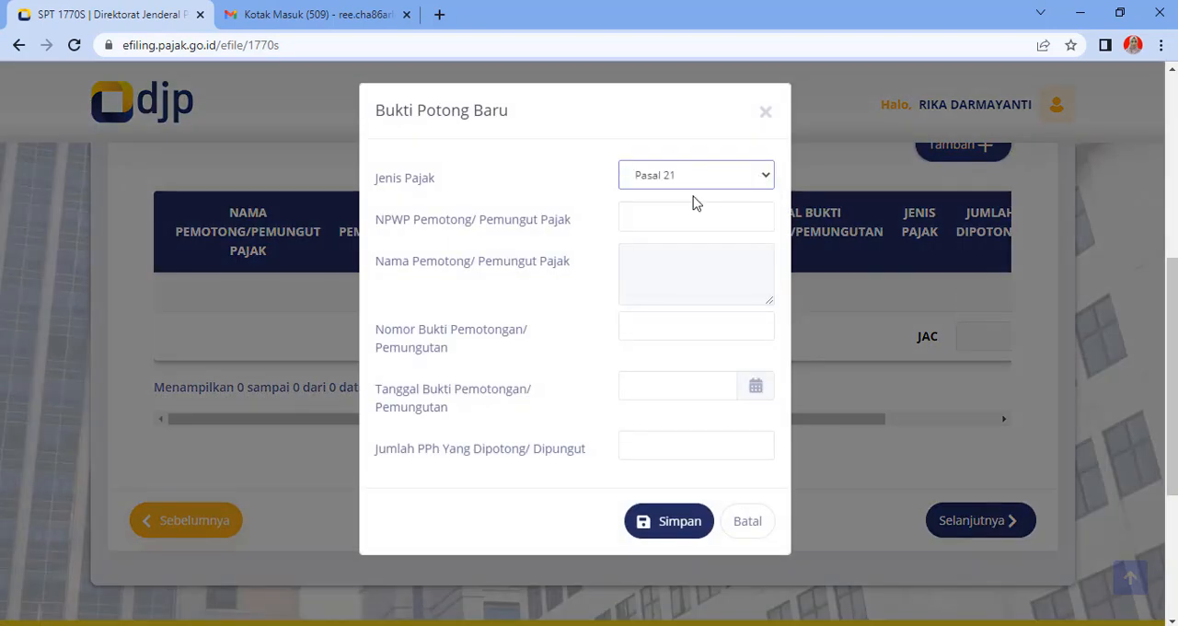
{"action": "left_click", "coordinate": [681, 217]}
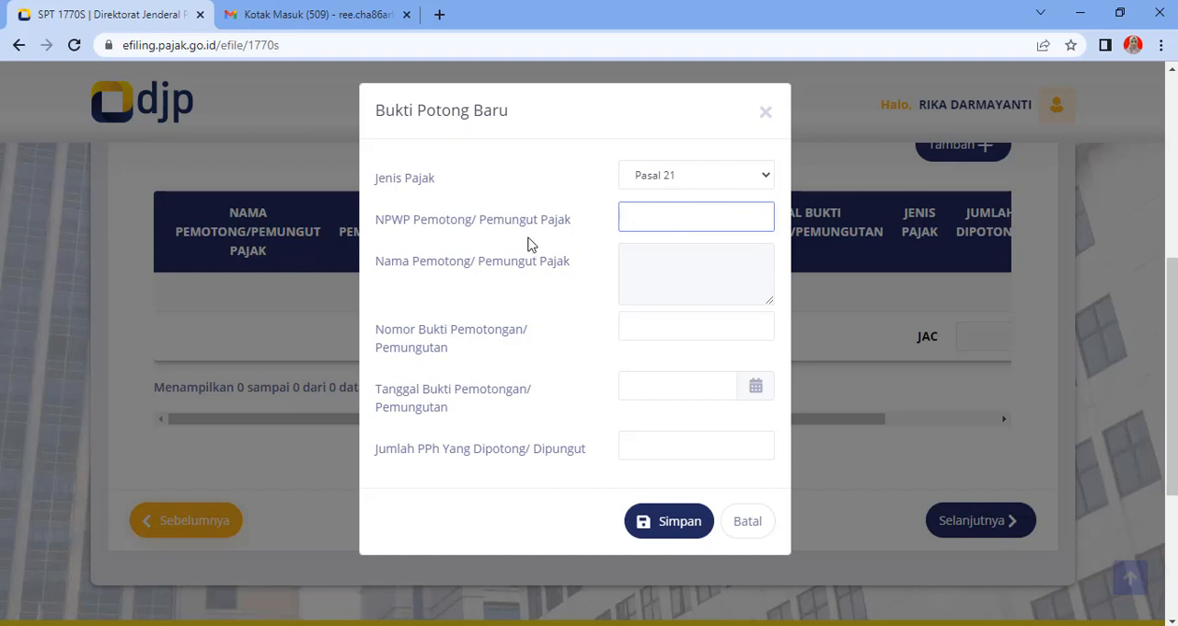
{"action": "key", "text": "ctrl+v"}
{"action": "key", "text": "Tab"}
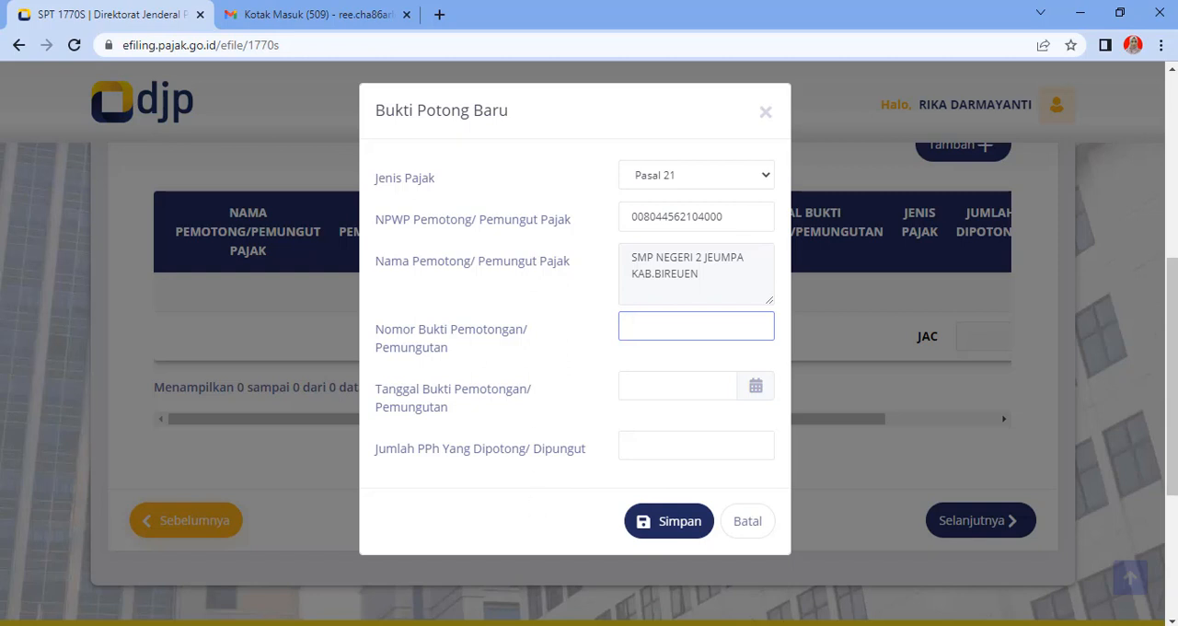
Step: Enter slip number 00000002 and date 30-12-2022 in the withholding slip, consulting the 1721-A2 sheet in Excel for both values
{"action": "key", "text": "alt+Tab"}
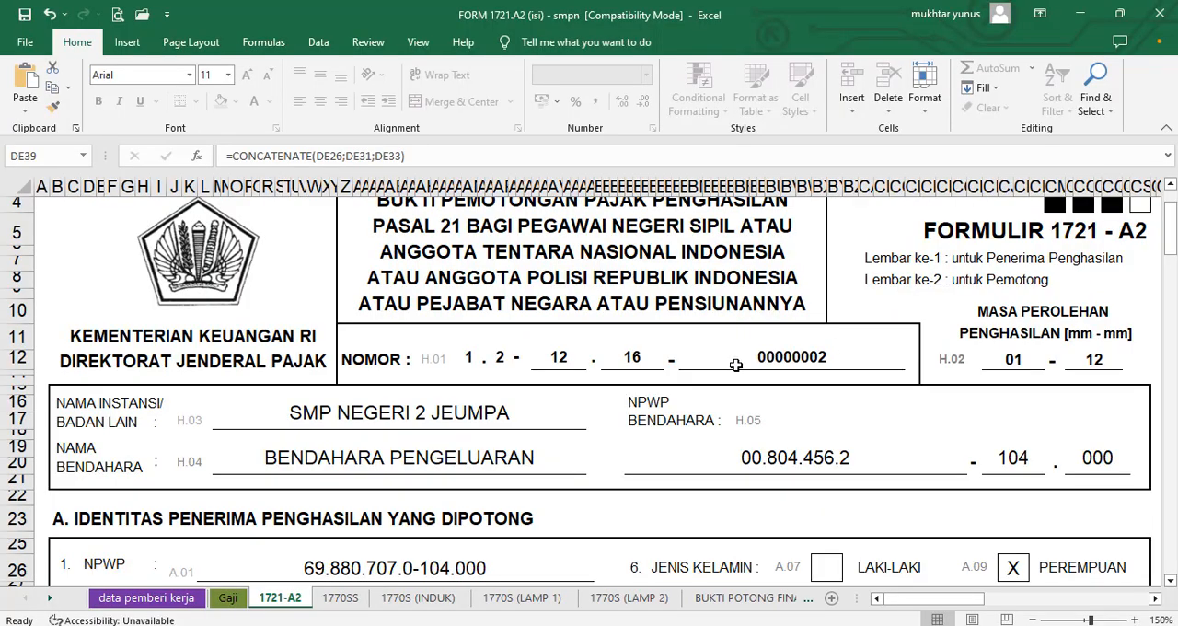
{"action": "key", "text": "alt+Tab"}
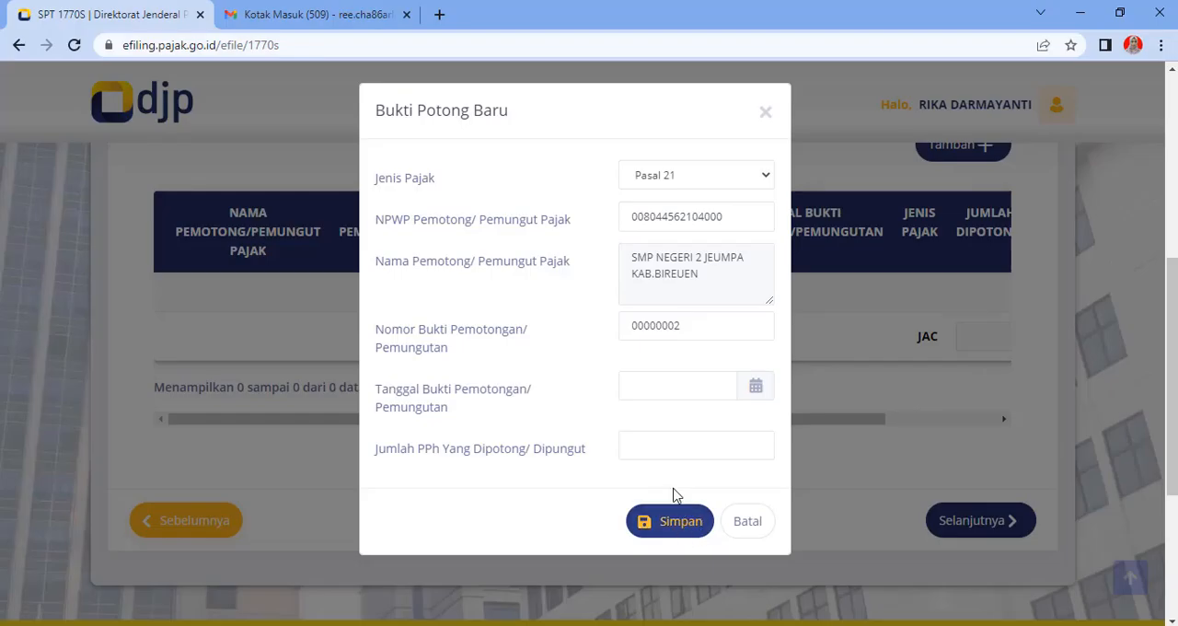
{"action": "key", "text": "alt+Tab"}
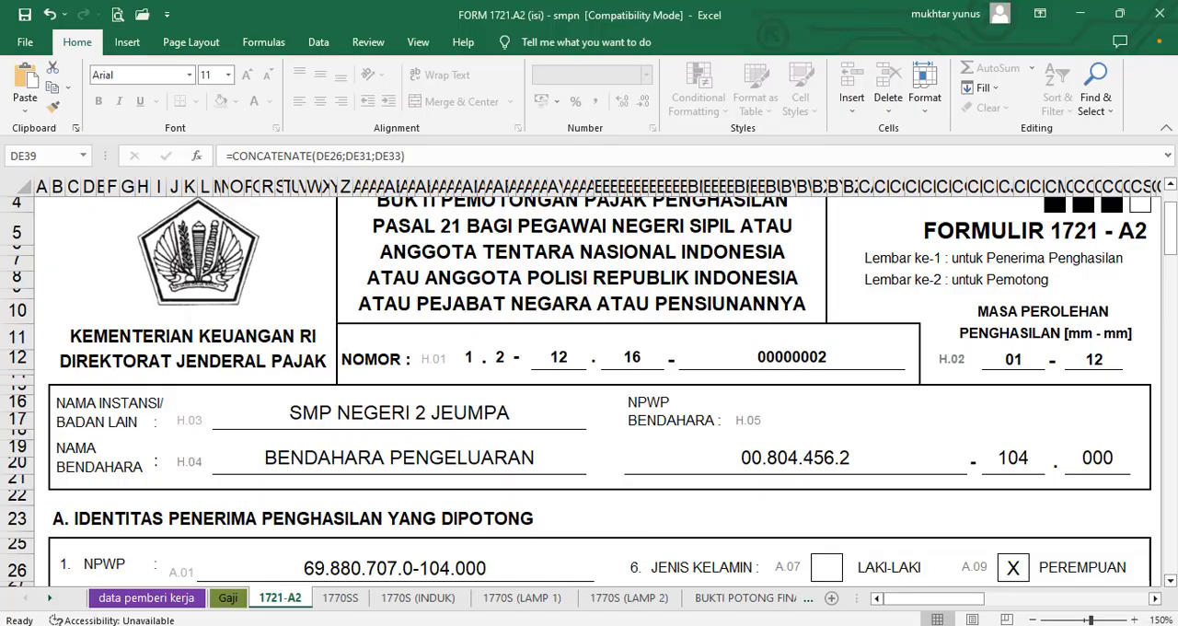
{"action": "left_click_drag", "start_coordinate": [1169, 230], "coordinate": [1170, 474]}
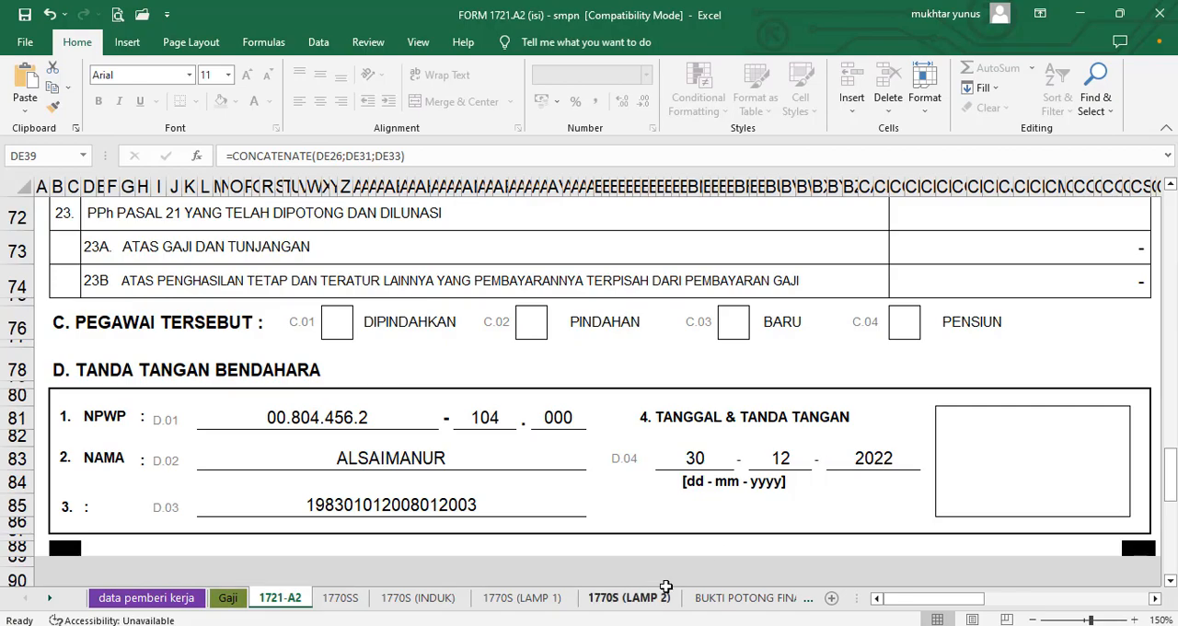
{"action": "key", "text": "alt+Tab"}
{"action": "left_click", "coordinate": [797, 311]}
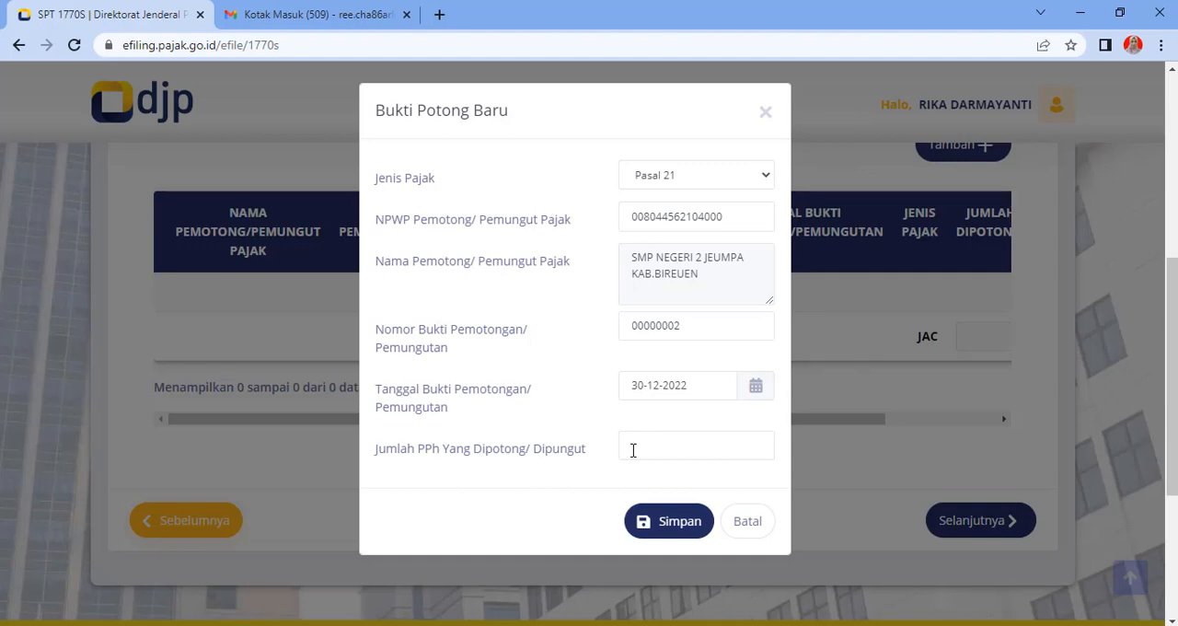
Step: Check the withheld PPh Pasal 21 in Excel, save the browser's withholding slip with an amount of 0, and proceed to the Induk page
{"action": "key", "text": "alt+Tab"}
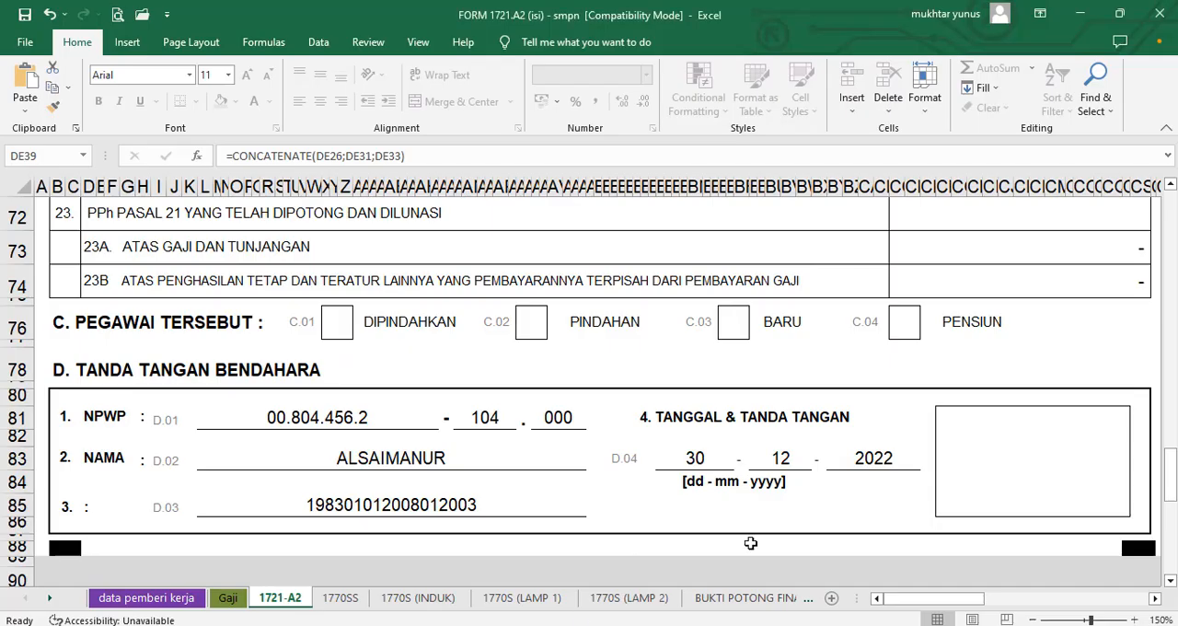
{"action": "left_click_drag", "start_coordinate": [1171, 478], "coordinate": [1172, 399]}
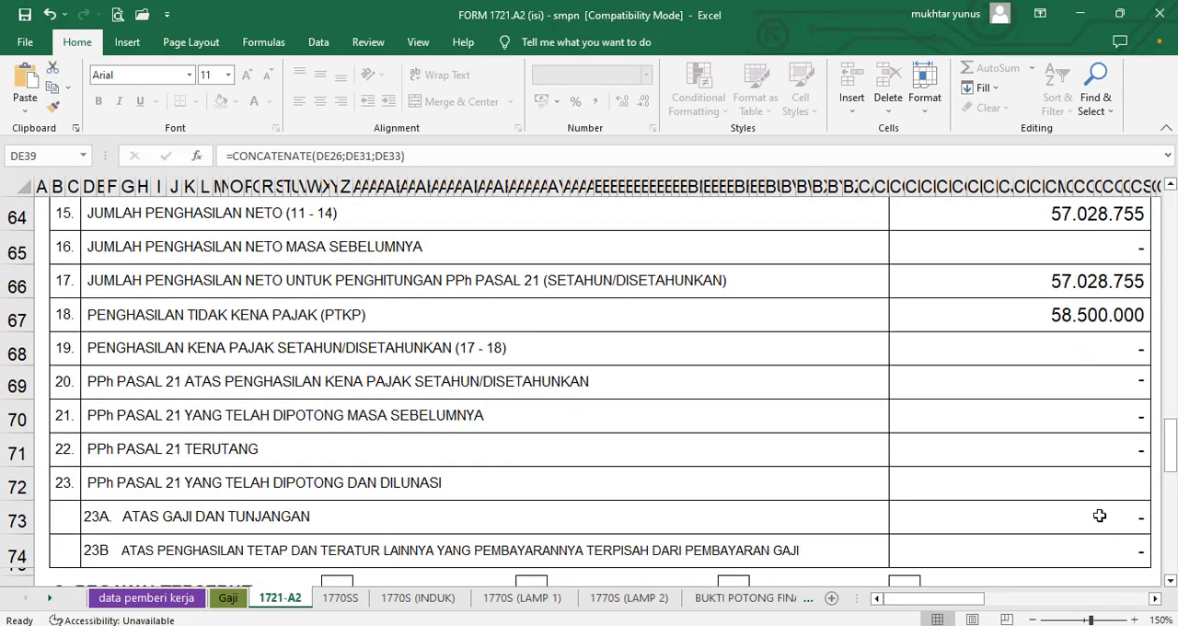
{"action": "key", "text": "alt+Tab"}
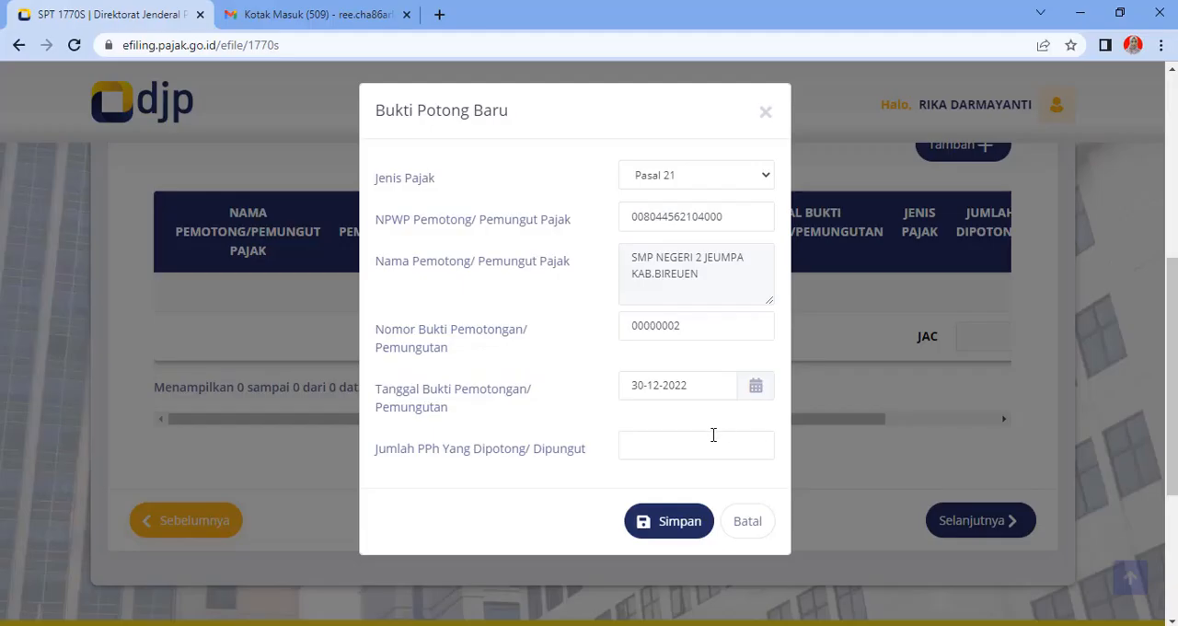
{"action": "left_click", "coordinate": [713, 434]}
{"action": "type", "text": "0"}
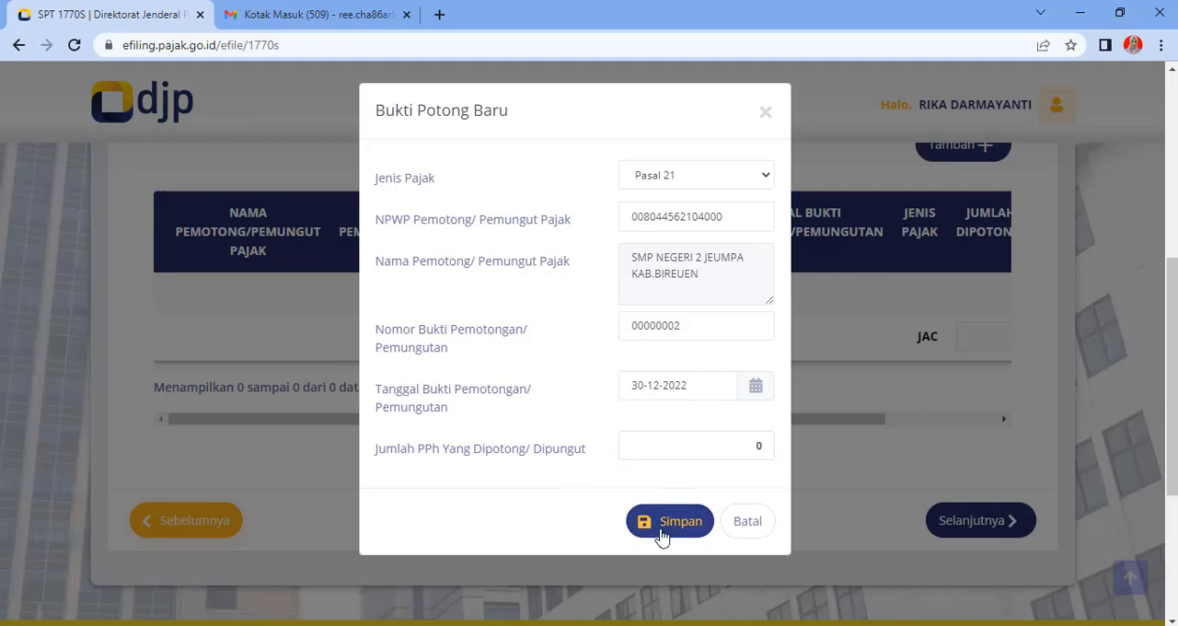
{"action": "left_click", "coordinate": [669, 522]}
{"action": "left_click", "coordinate": [978, 596]}
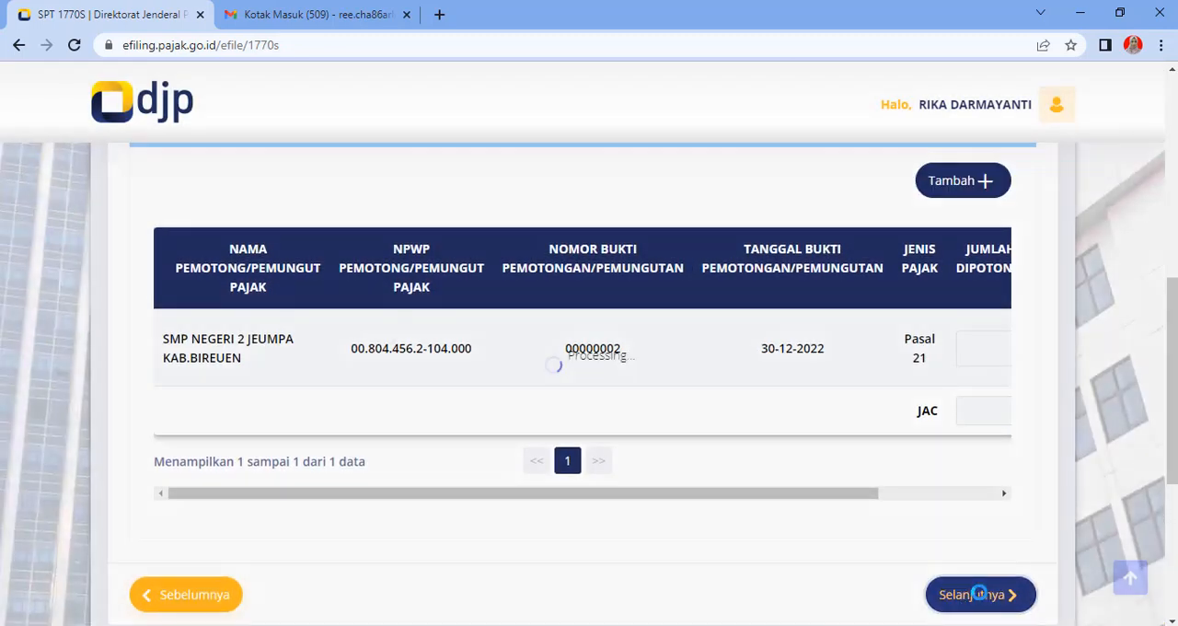
Step: Check the PTKP family status in Excel, set Status Perkawinan to Kawin in the browser form, and continue to section A
{"action": "key", "text": "alt+Tab"}
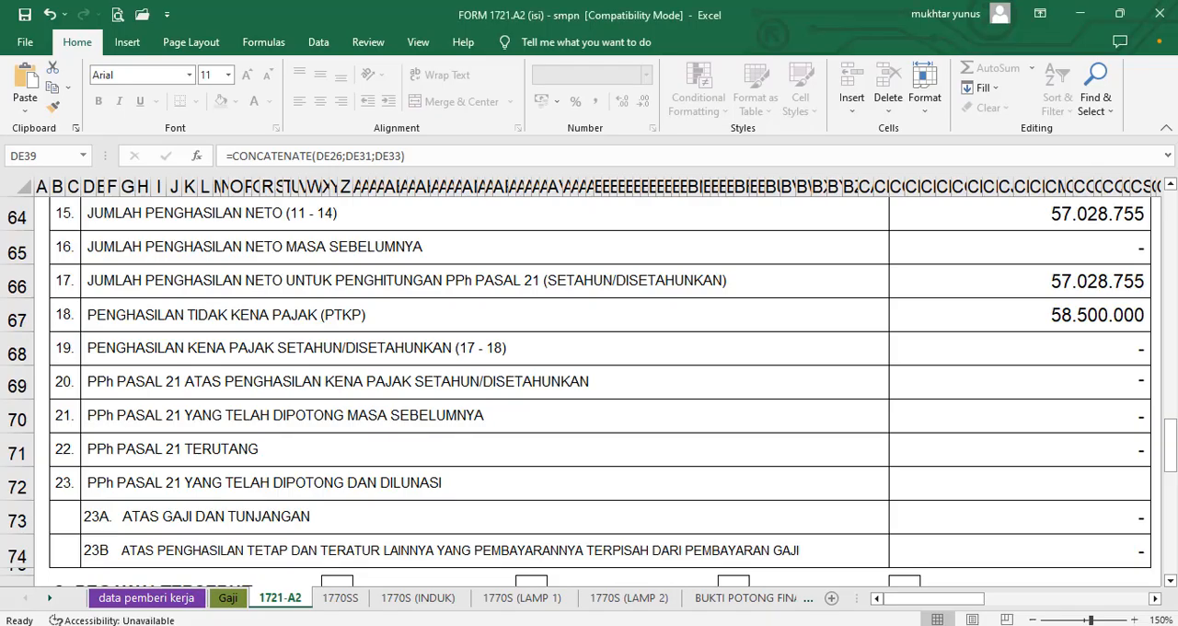
{"action": "left_click_drag", "start_coordinate": [1170, 455], "coordinate": [1172, 313]}
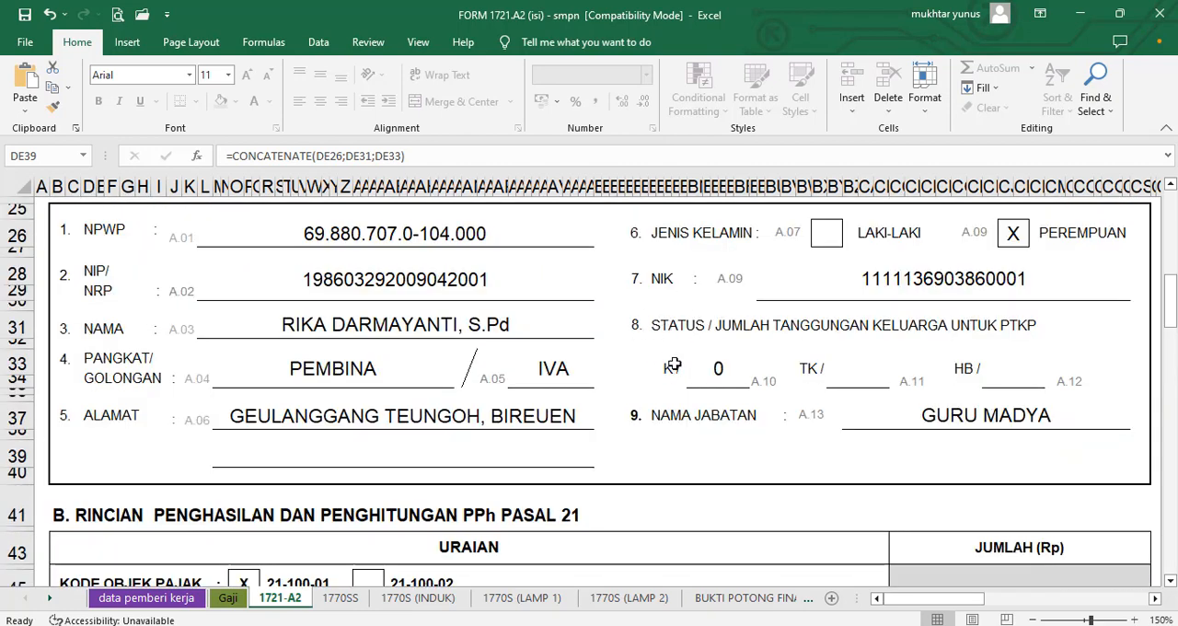
{"action": "key", "text": "alt+Tab"}
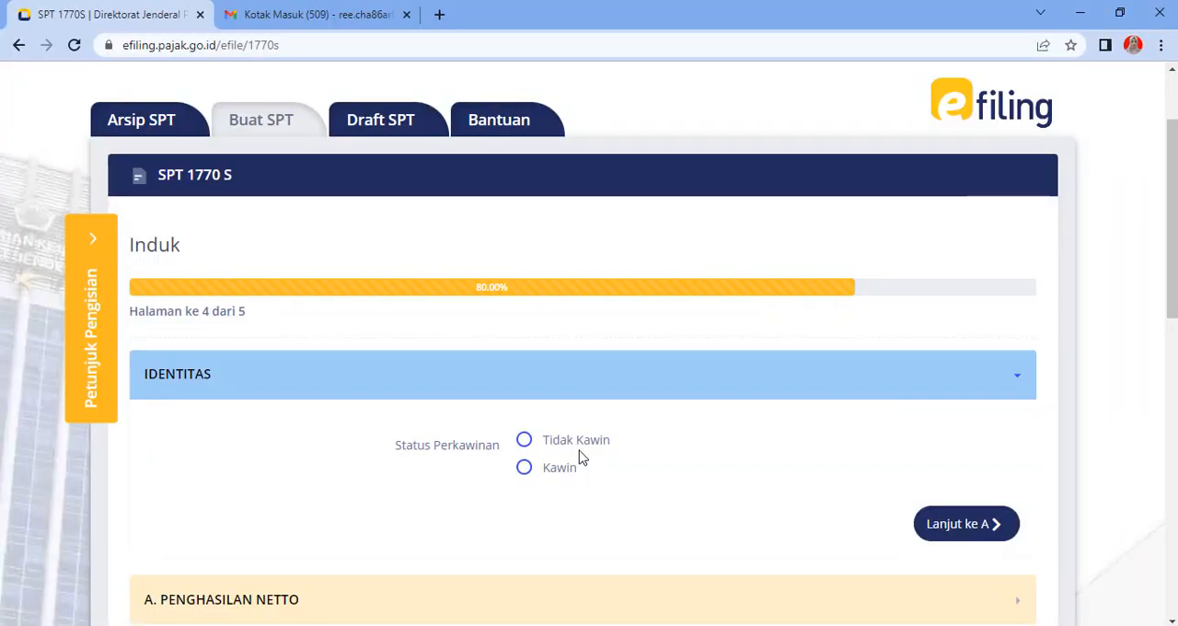
{"action": "left_click", "coordinate": [524, 466]}
{"action": "scroll", "coordinate": [828, 496], "scroll_direction": "down", "scroll_amount": 1}
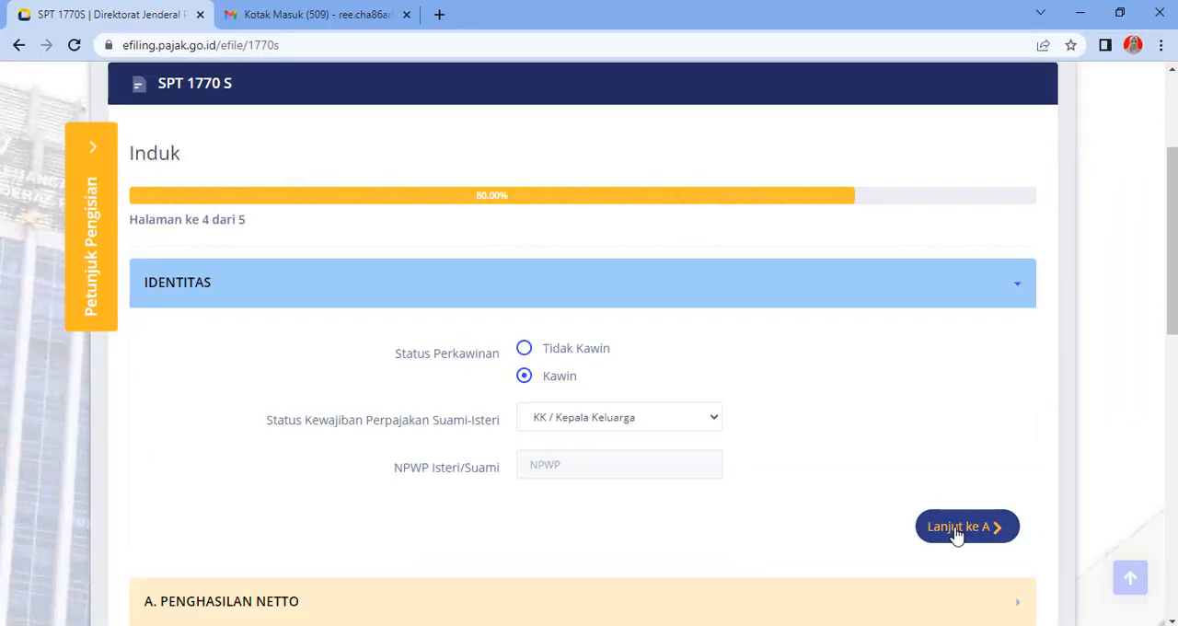
{"action": "left_click", "coordinate": [957, 527]}
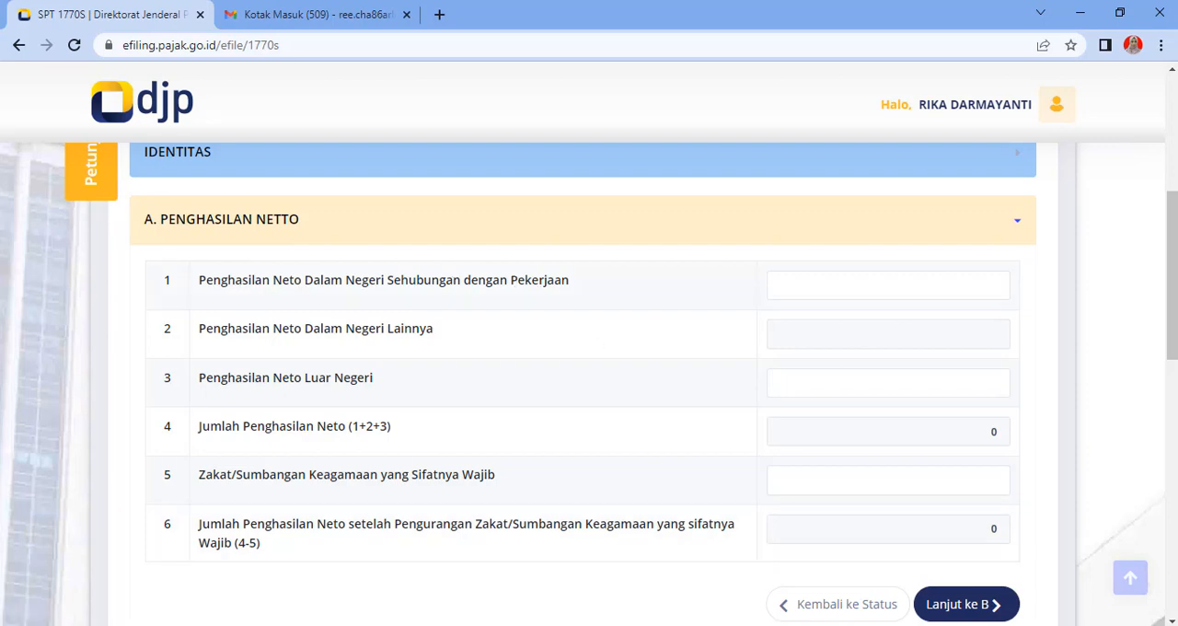
Step: Enter the net income 57.028.755 from the Excel sheet as employment-related Penghasilan Neto Dalam Negeri, and continue to section B
{"action": "left_click", "coordinate": [405, 624]}
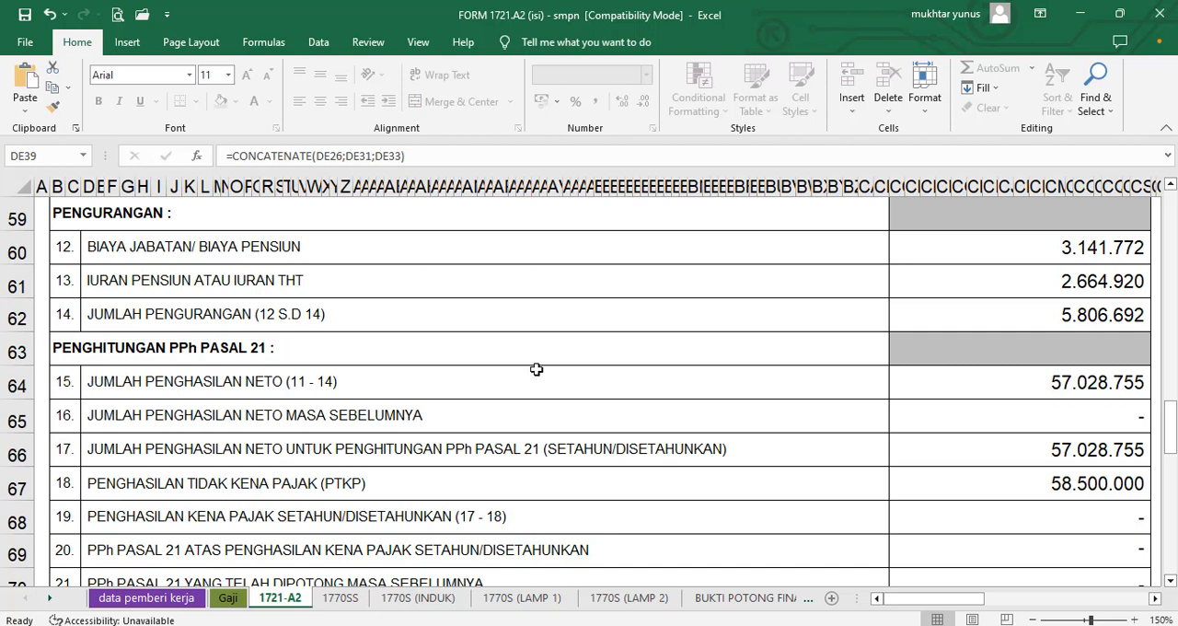
{"action": "left_click", "coordinate": [561, 624]}
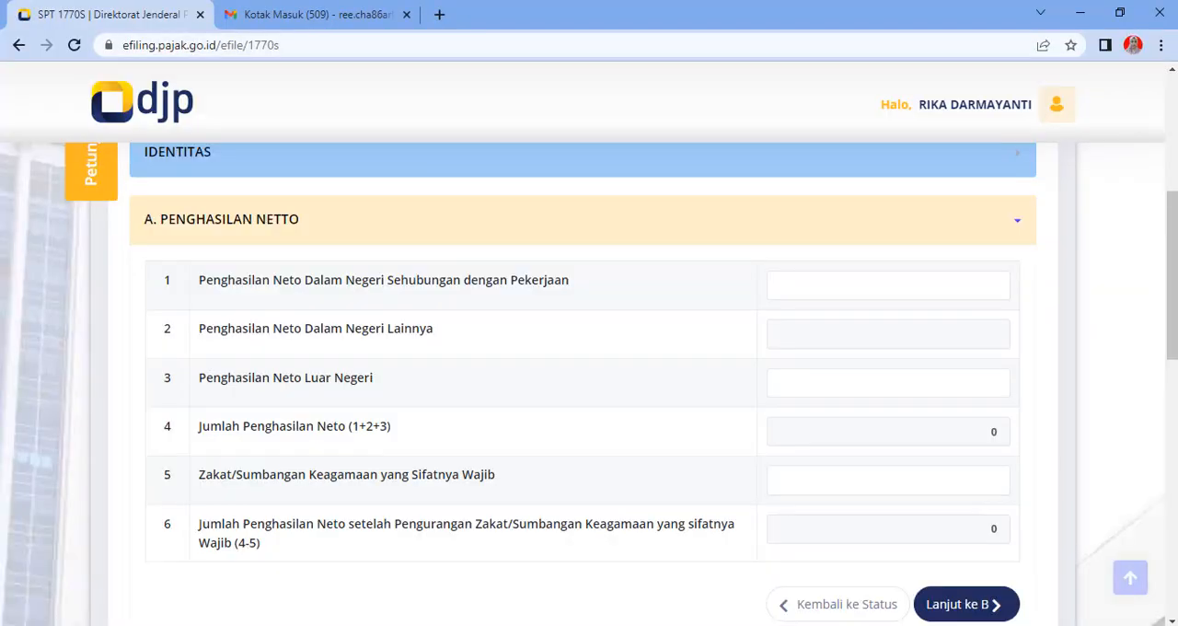
{"action": "left_click", "coordinate": [862, 286]}
{"action": "type", "text": "57.028.755"}
{"action": "left_click", "coordinate": [1073, 500]}
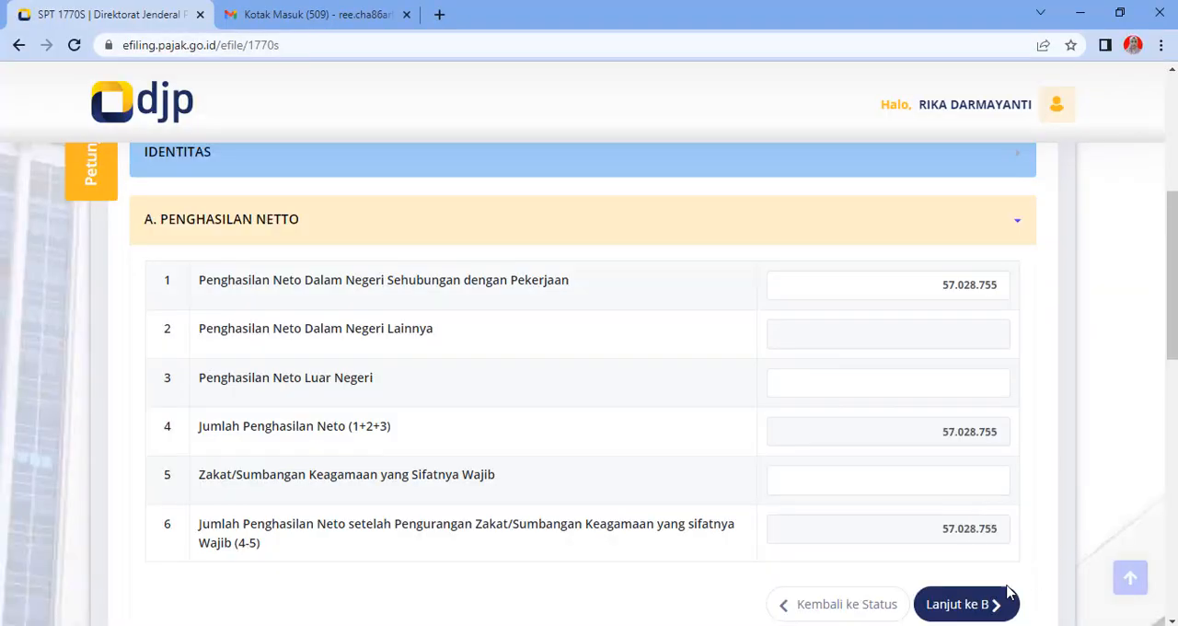
{"action": "left_click", "coordinate": [967, 603]}
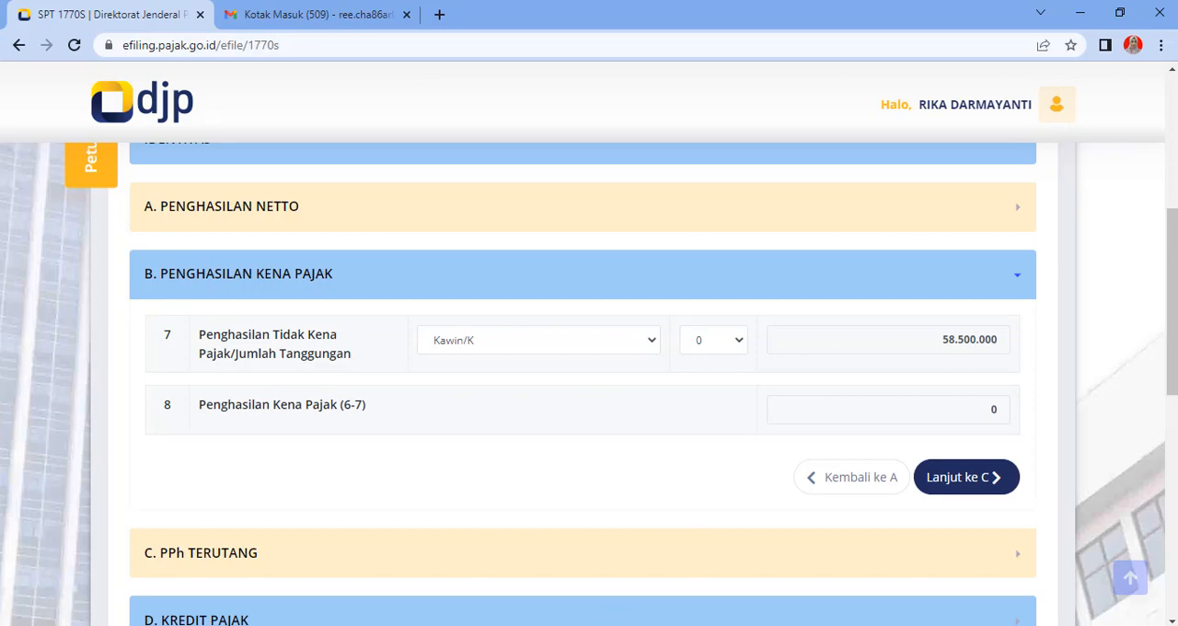
Step: Compare section B's PTKP for Kawin/K with 0 dependants against the Excel sheet, and continue to section C in the browser
{"action": "left_click", "coordinate": [610, 625]}
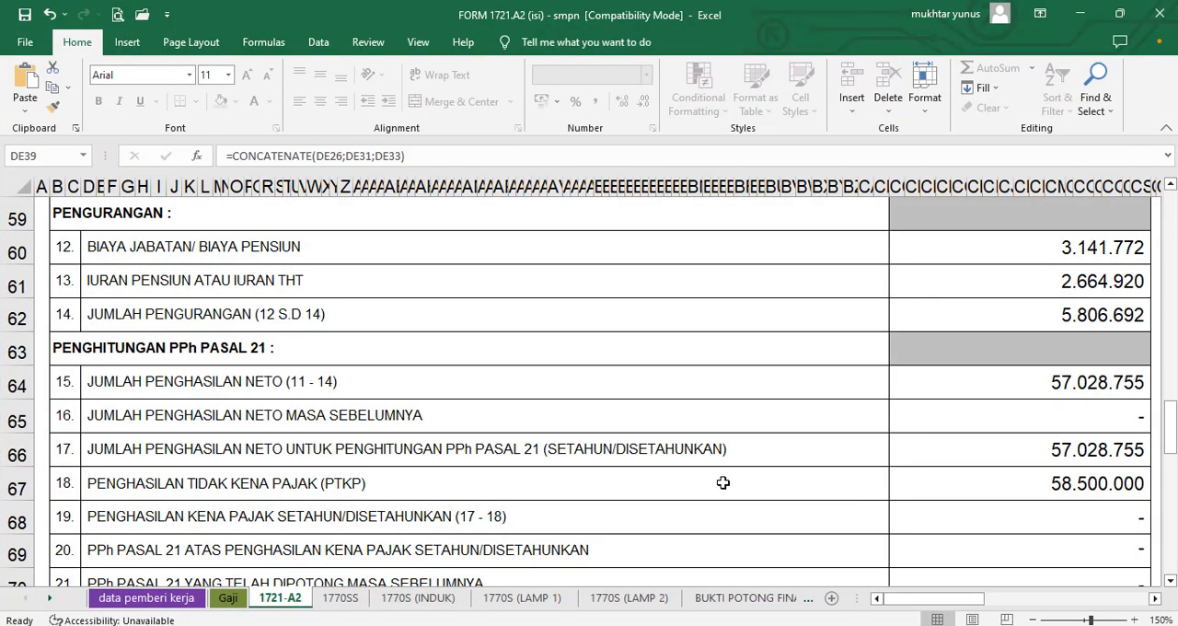
{"action": "key", "text": "alt+Tab"}
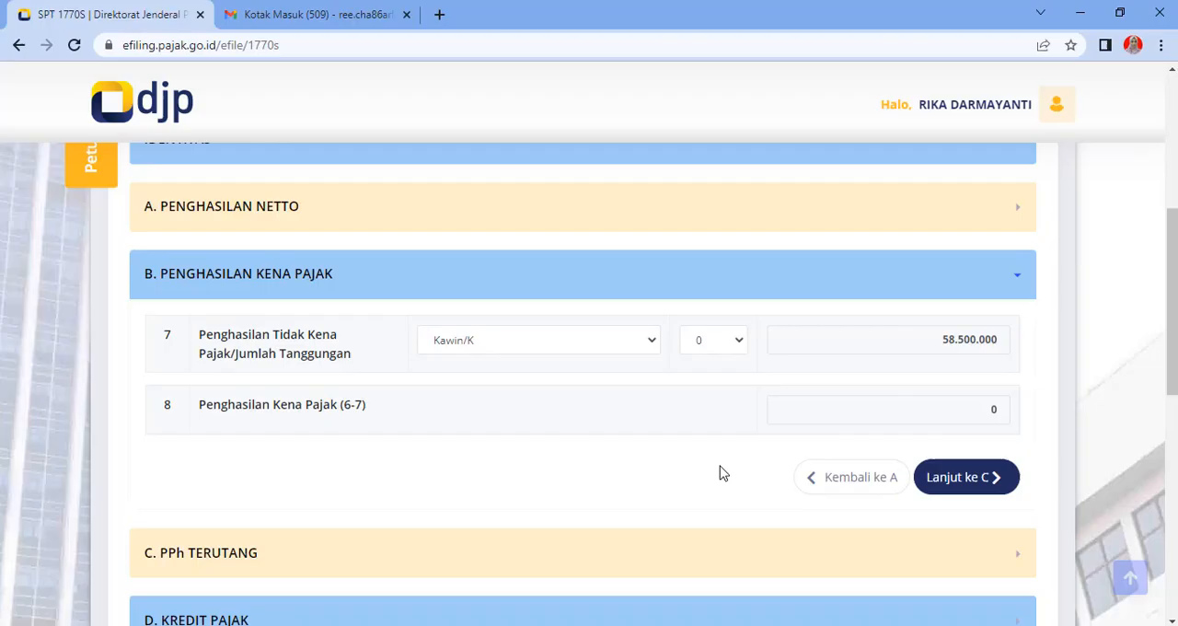
{"action": "left_click", "coordinate": [973, 487]}
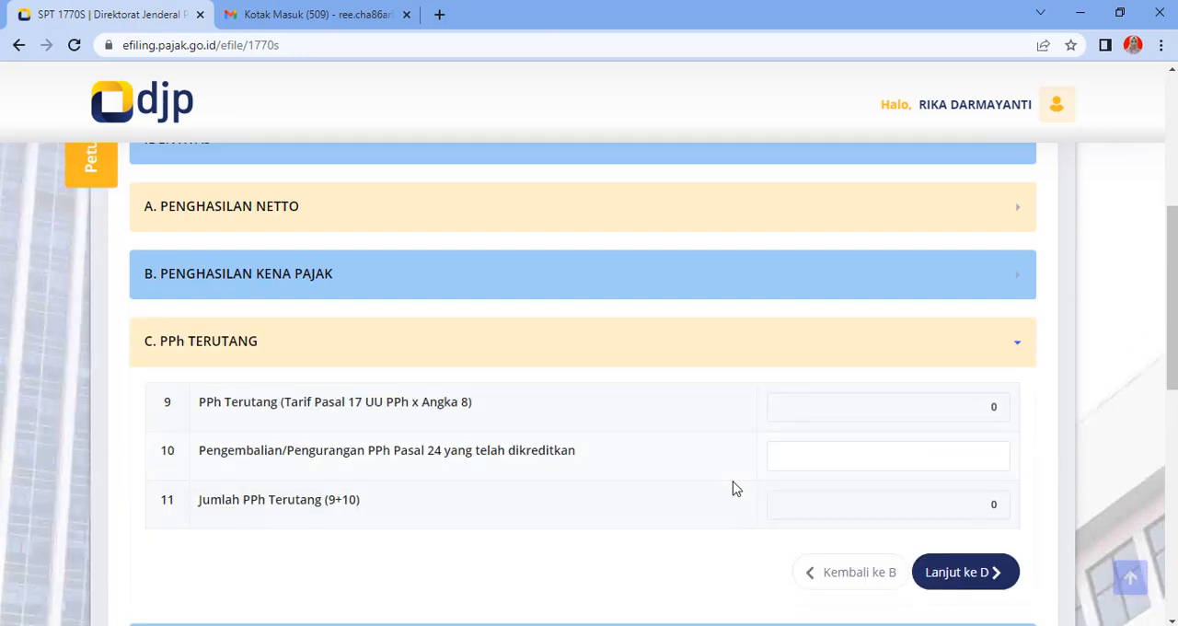
Step: Advance through sections C to F of the Induk form to the Pernyataan section, leaving their optional fields empty
{"action": "left_click", "coordinate": [976, 575]}
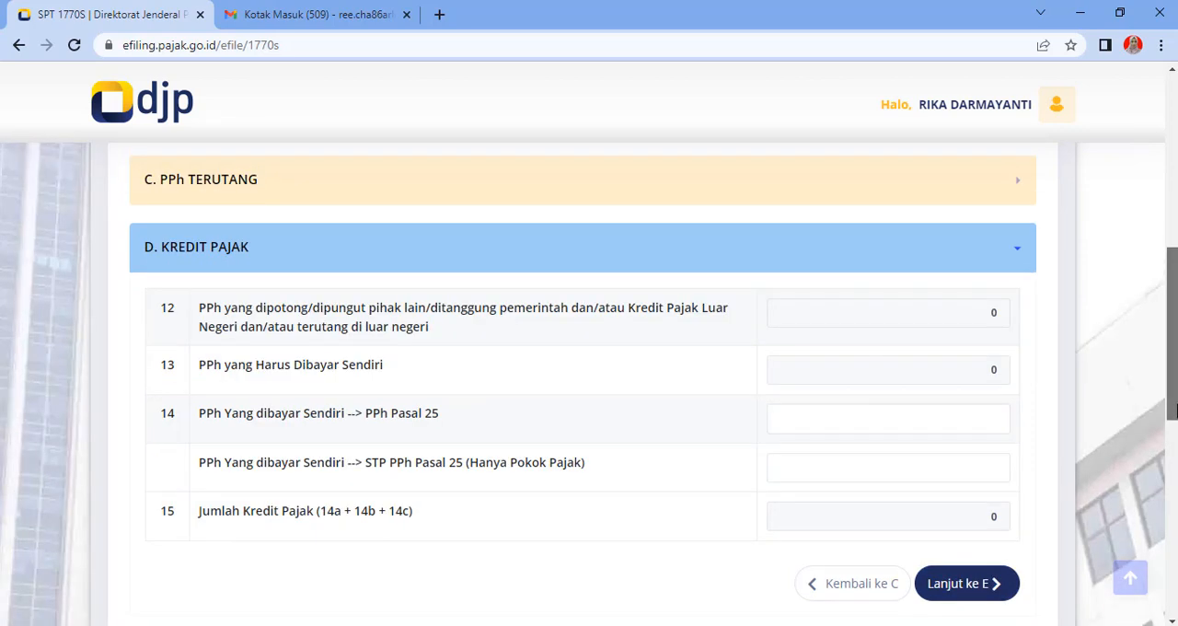
{"action": "left_click", "coordinate": [967, 586]}
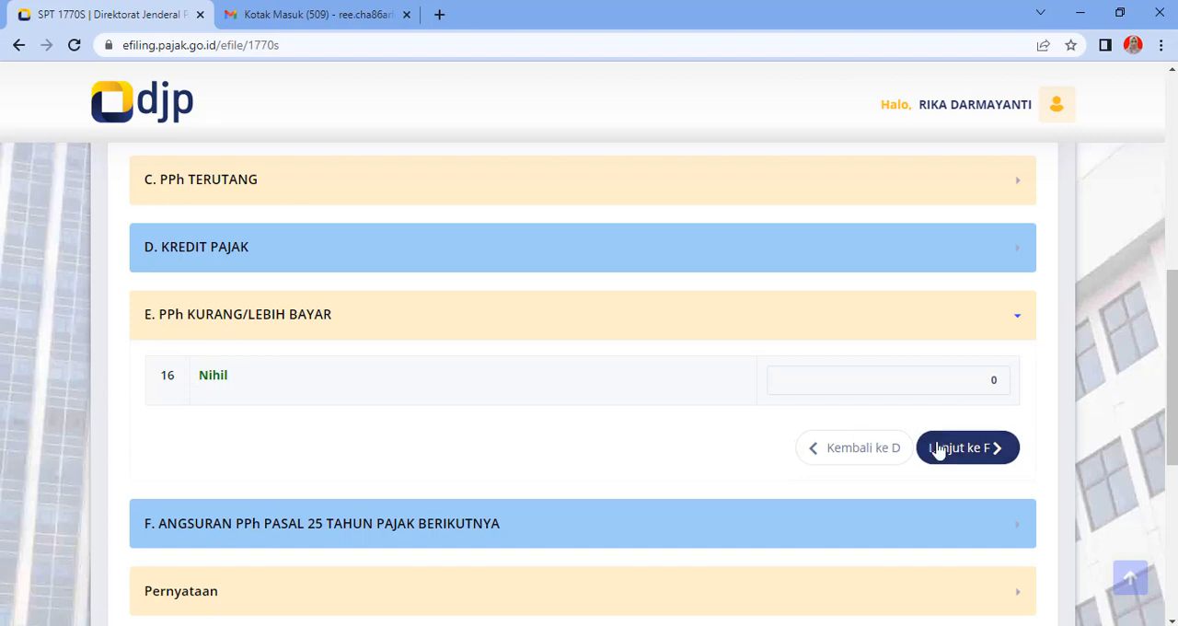
{"action": "left_click", "coordinate": [973, 455]}
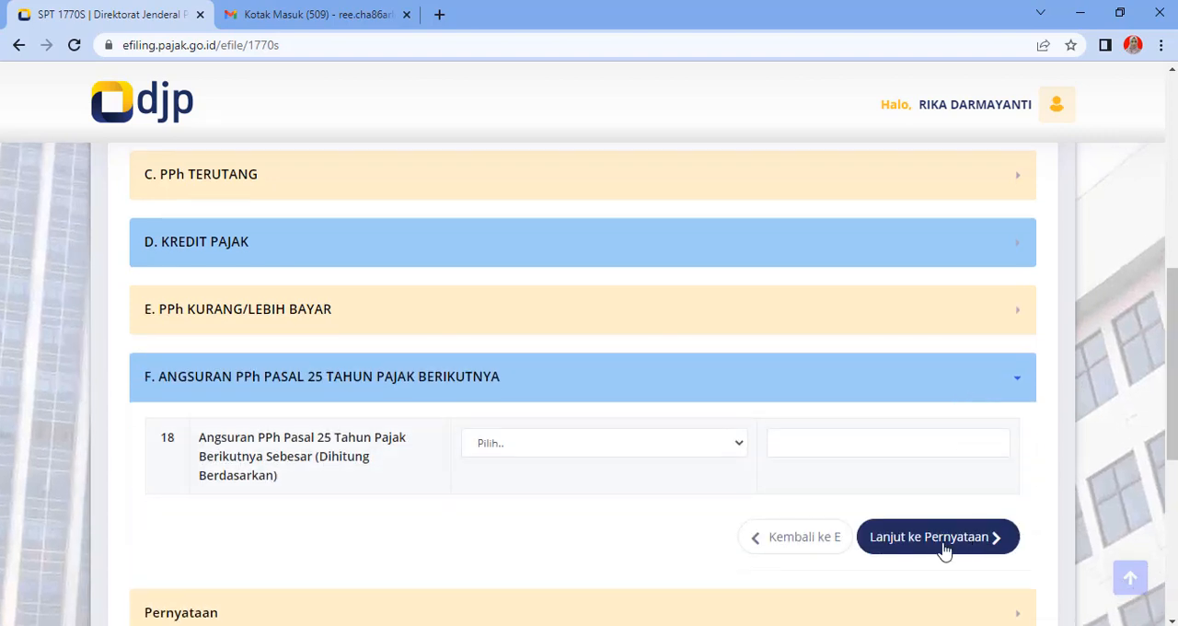
{"action": "left_click", "coordinate": [934, 550]}
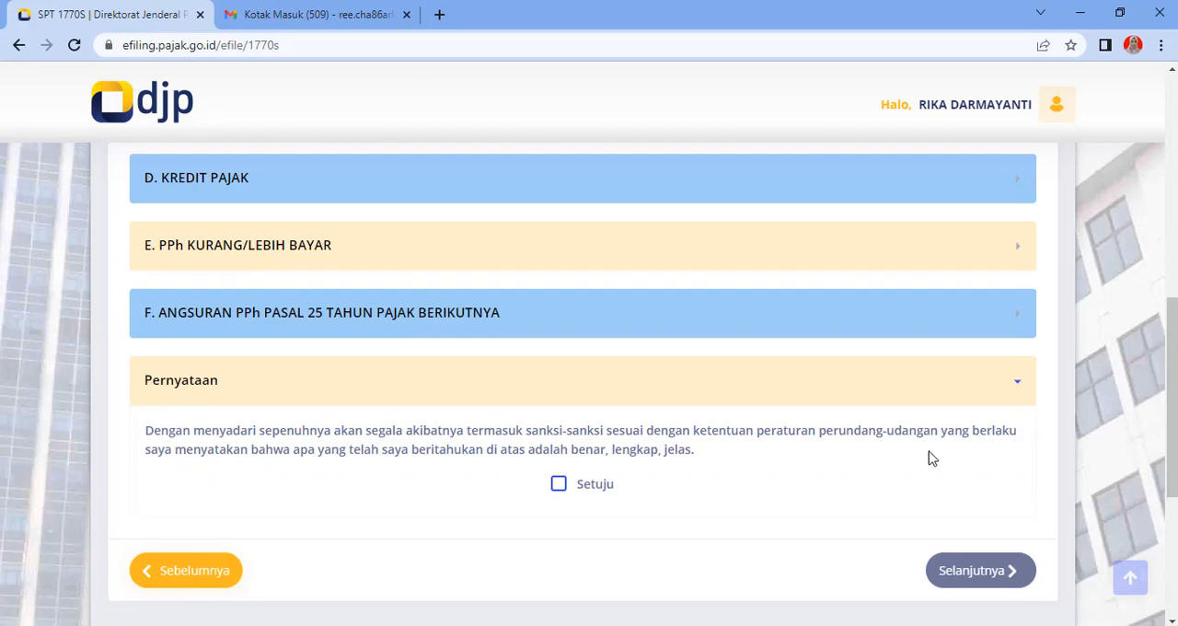
Step: Agree to the Pernyataan declaration and, on the submission page, request the verification code by email
{"action": "left_click", "coordinate": [560, 486]}
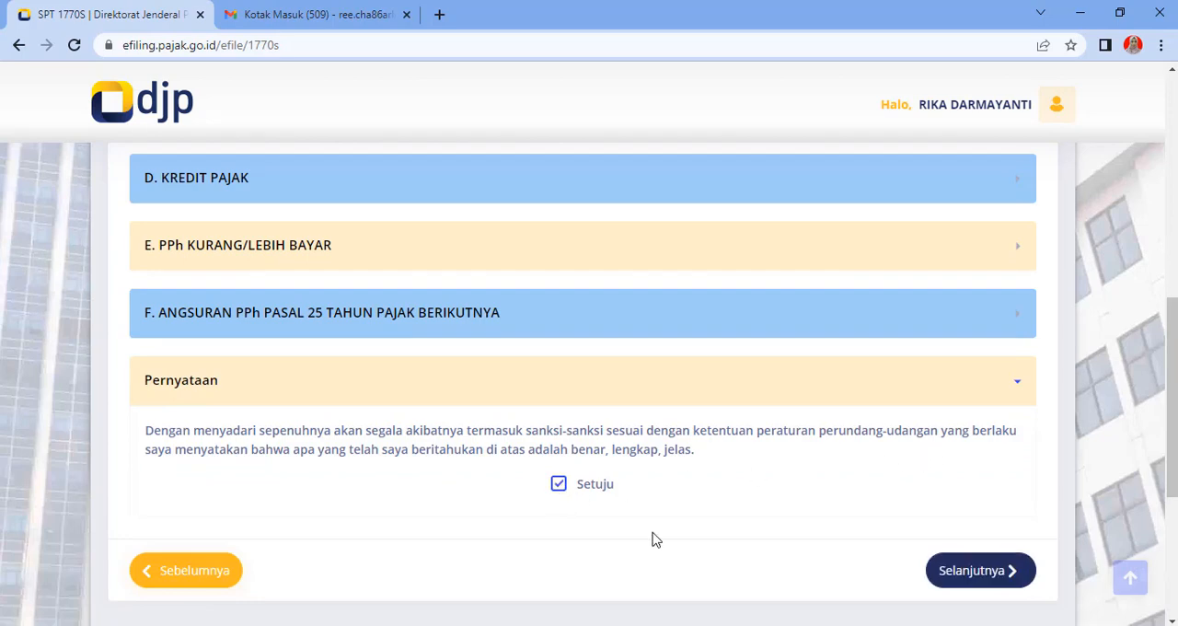
{"action": "left_click", "coordinate": [985, 572]}
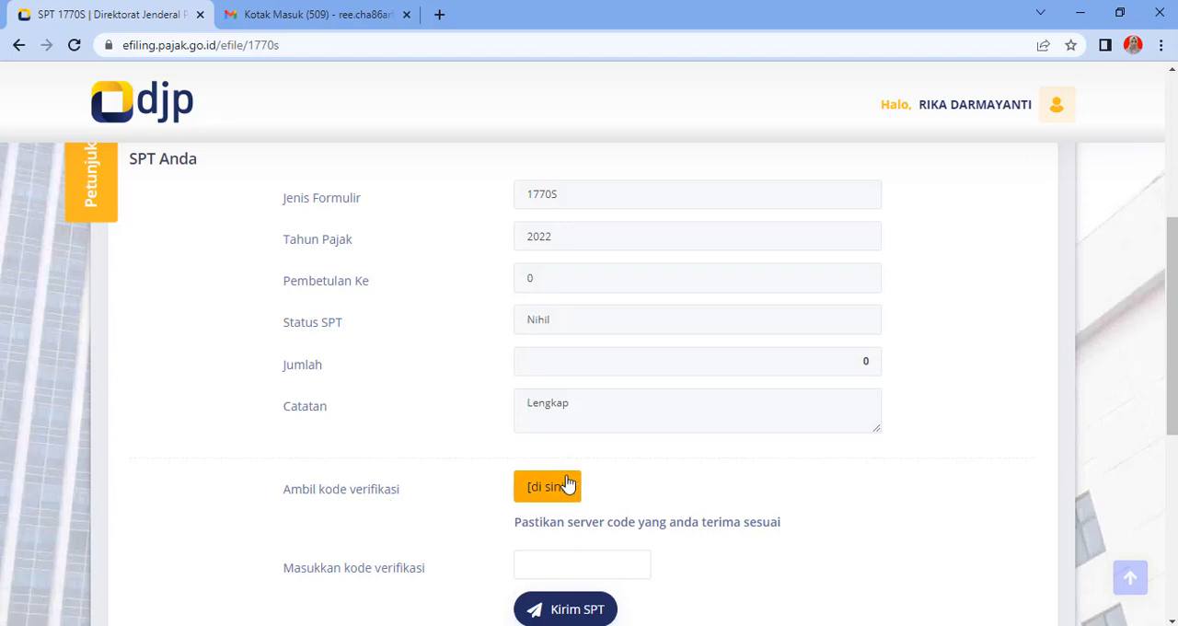
{"action": "left_click", "coordinate": [550, 494]}
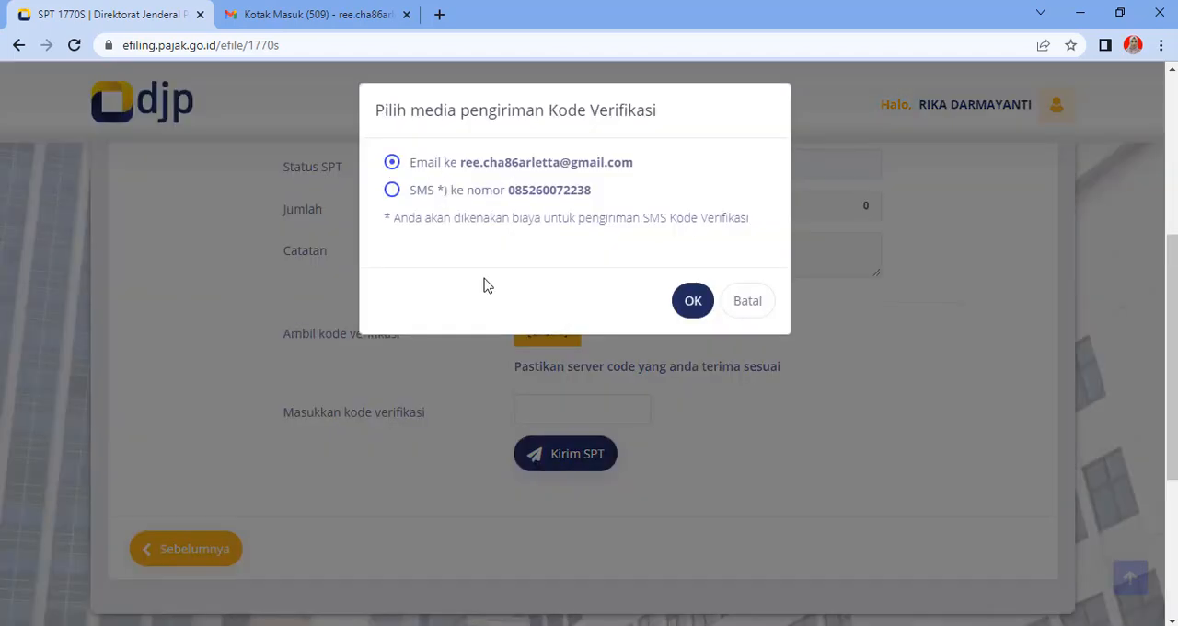
{"action": "left_click", "coordinate": [696, 306]}
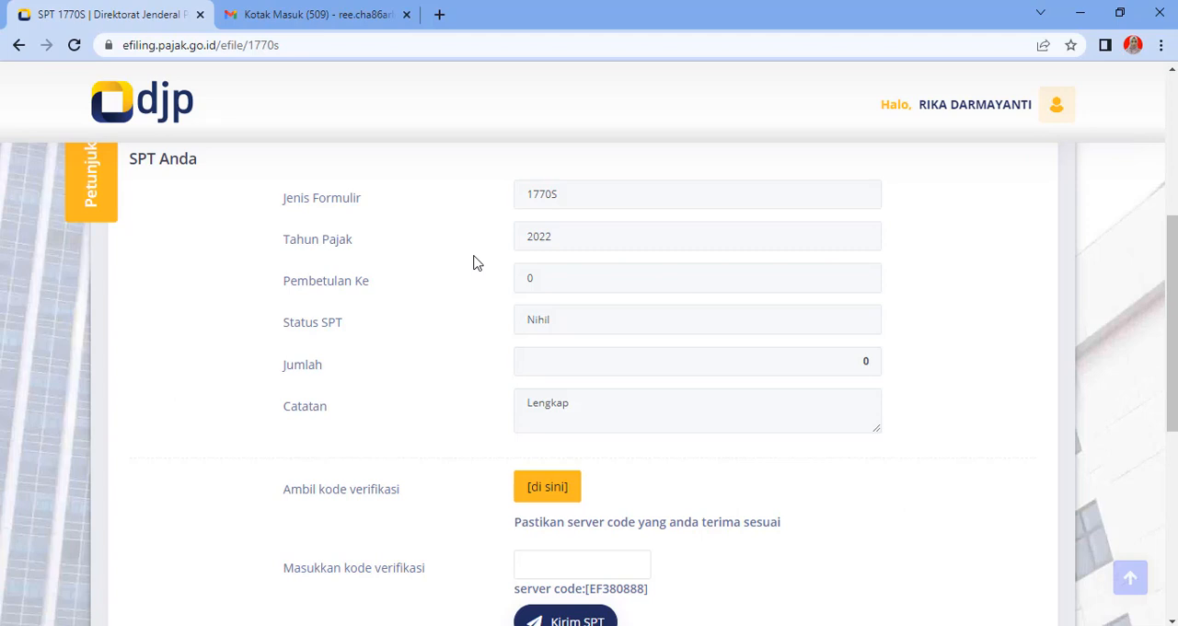
Step: Paste the emailed verification code to submit the SPT, and rate the service as Puas
{"action": "scroll", "coordinate": [923, 441], "scroll_direction": "down", "scroll_amount": 2}
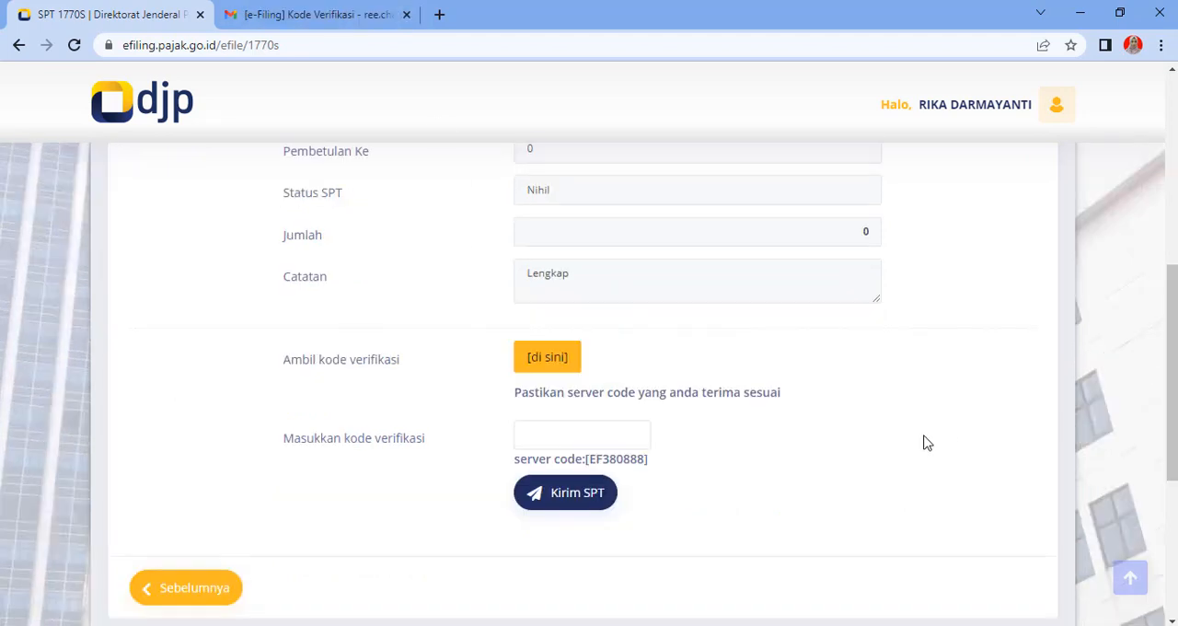
{"action": "left_click", "coordinate": [570, 437]}
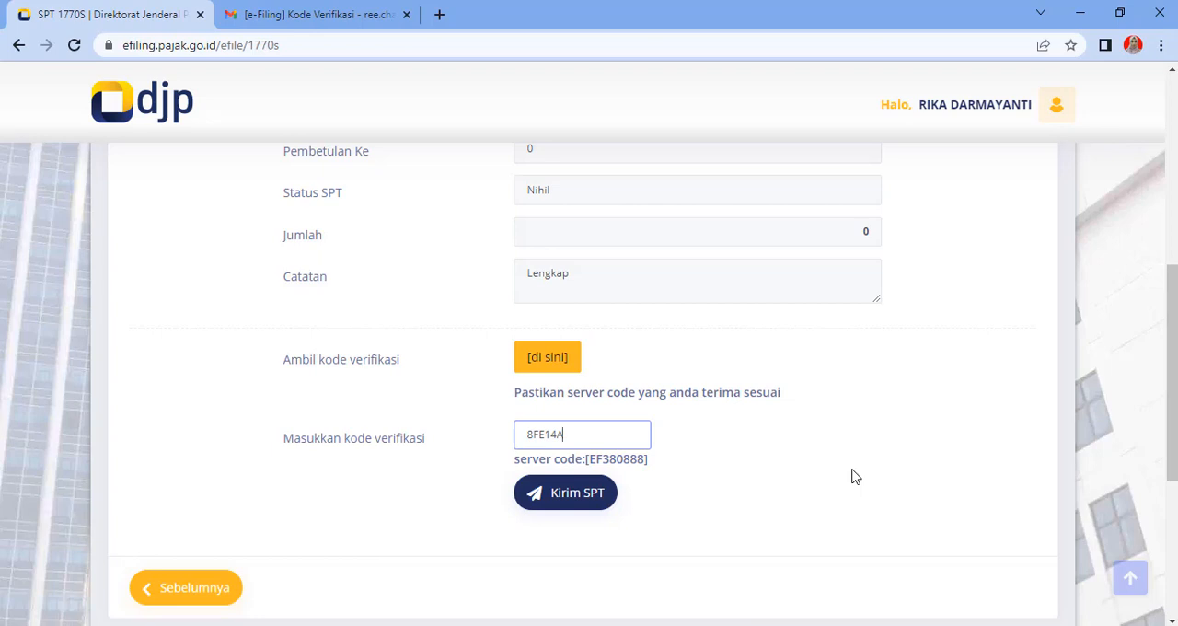
{"action": "left_click", "coordinate": [572, 492]}
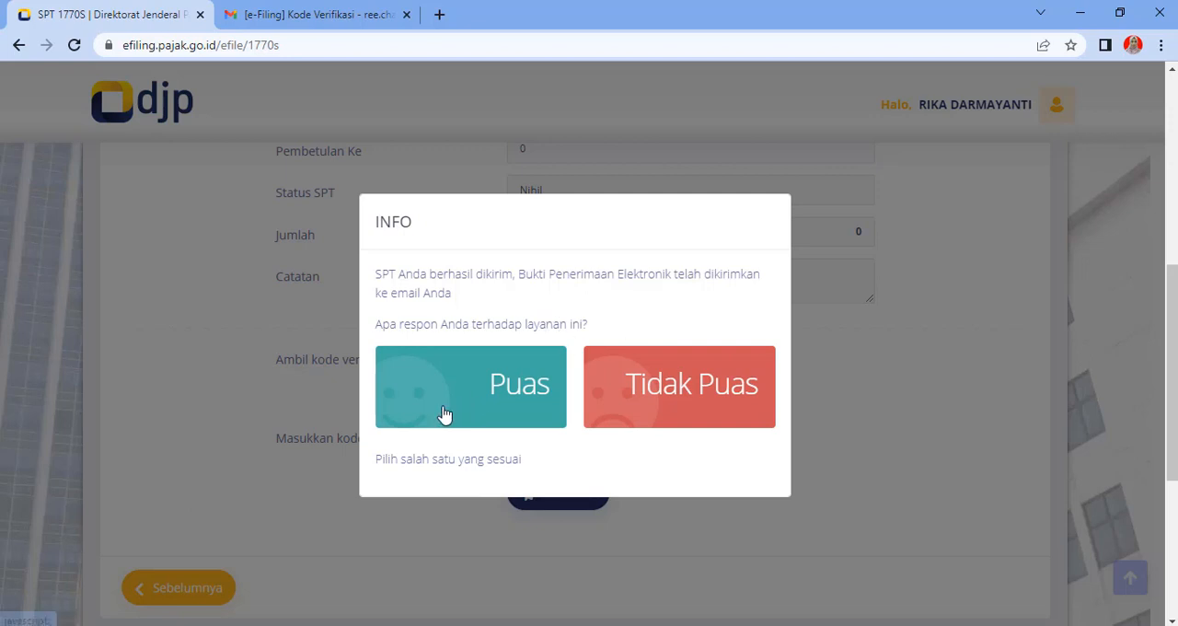
{"action": "left_click", "coordinate": [499, 395]}
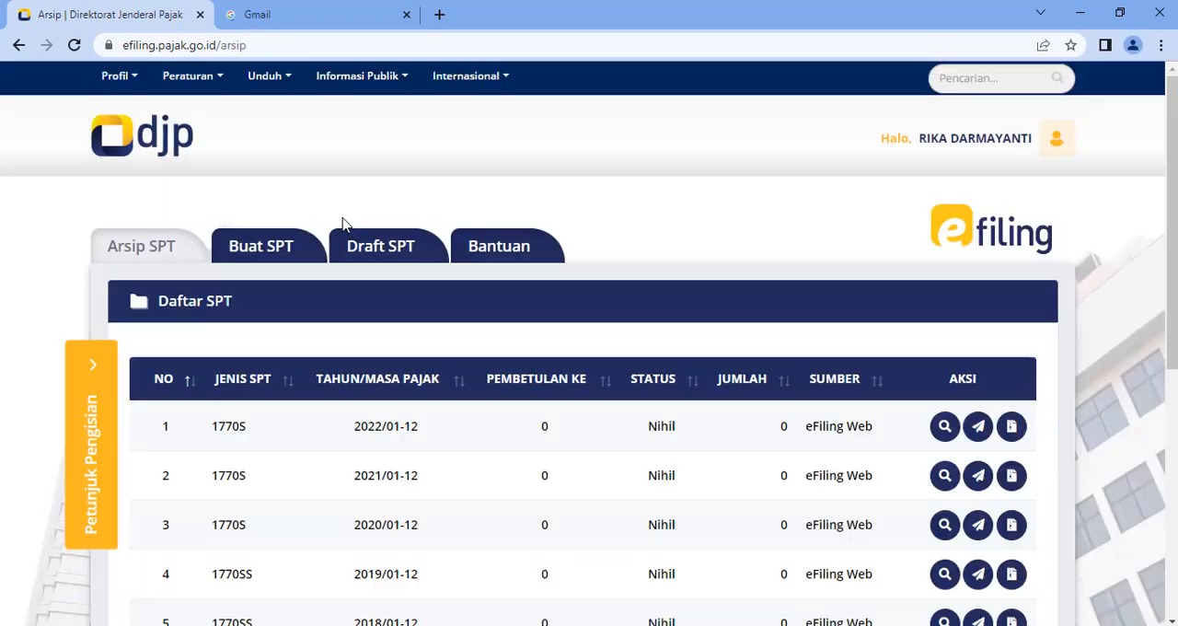